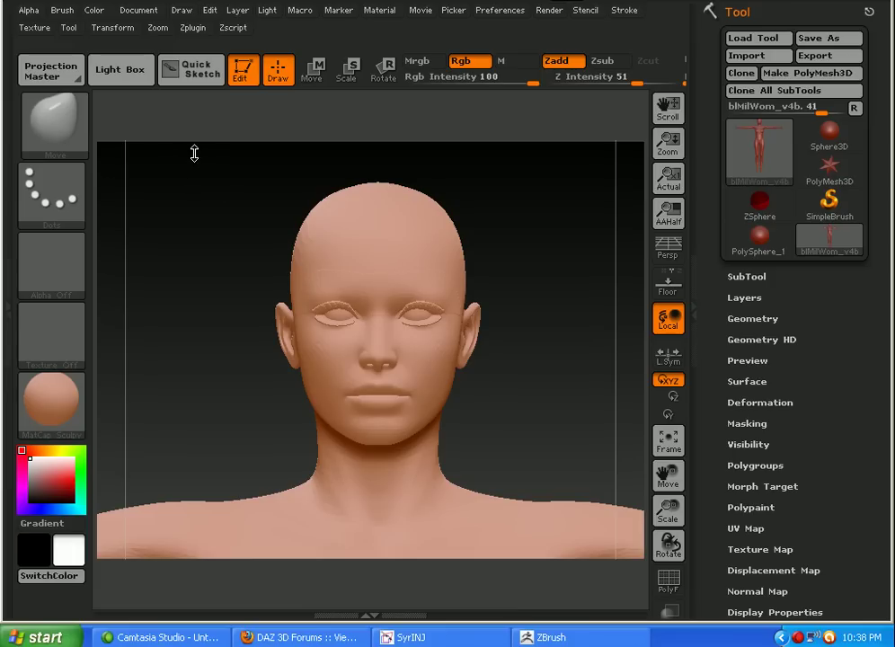
Step: Orbit around the model, then box-select the head so everything outside it is hidden
{"action": "left_click_drag", "start_coordinate": [250, 200], "coordinate": [185, 253]}
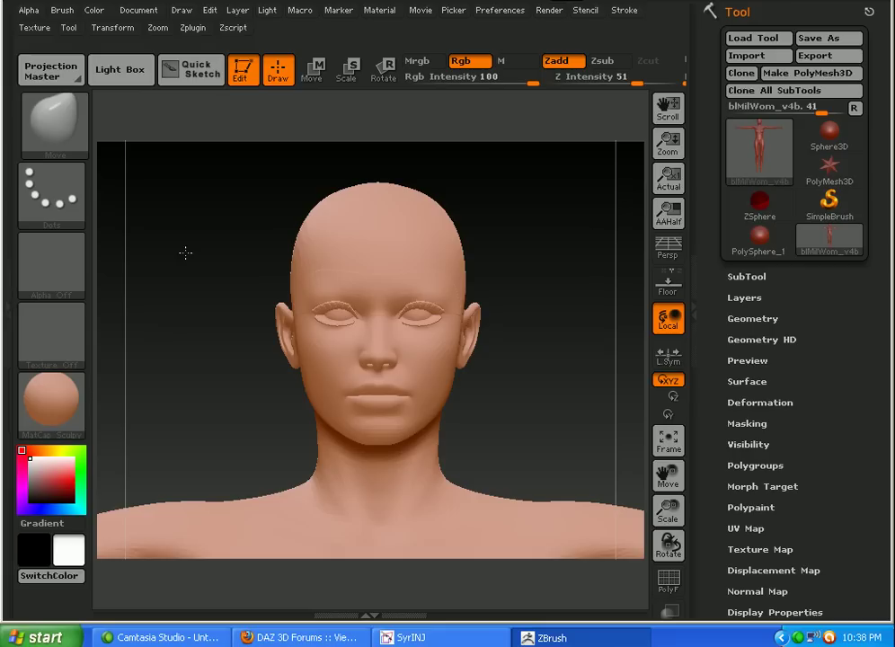
{"action": "key", "text": "shift"}
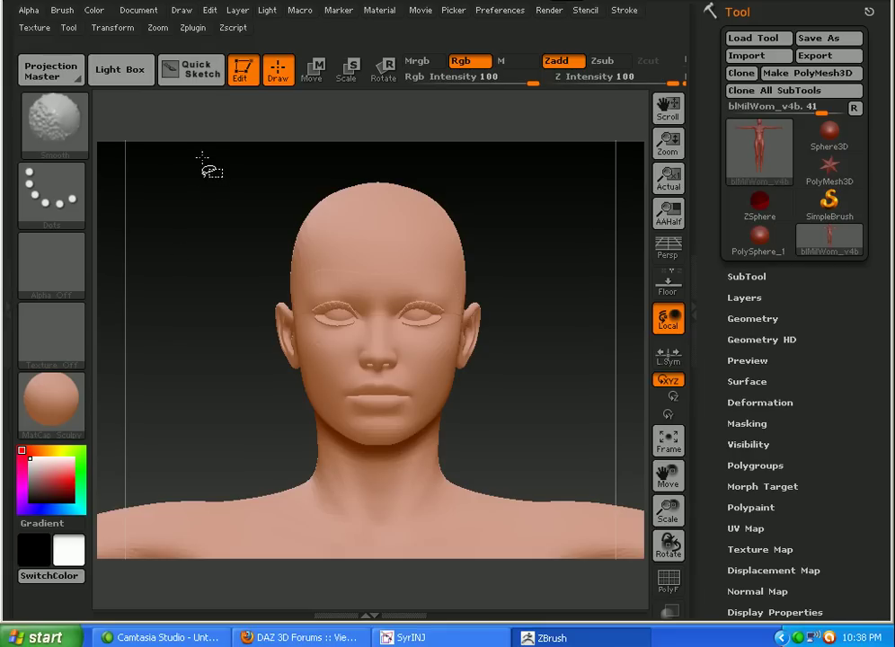
{"action": "left_click_drag", "start_coordinate": [204, 159], "coordinate": [534, 463], "text": "ctrl+shift"}
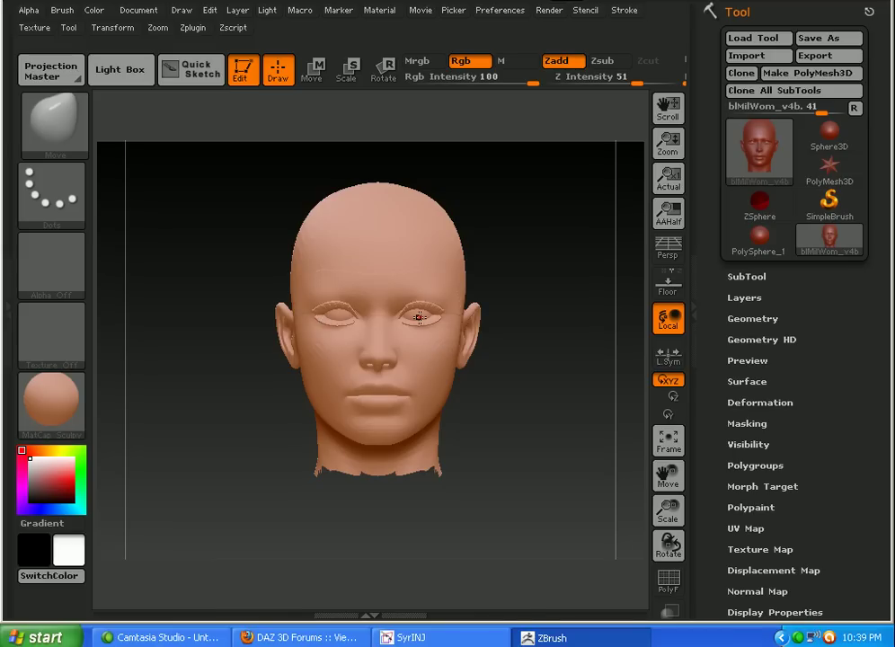
Step: Hide the eyeball polygroups to leave dark eye sockets, then return to the Move brush
{"action": "key", "text": "shift"}
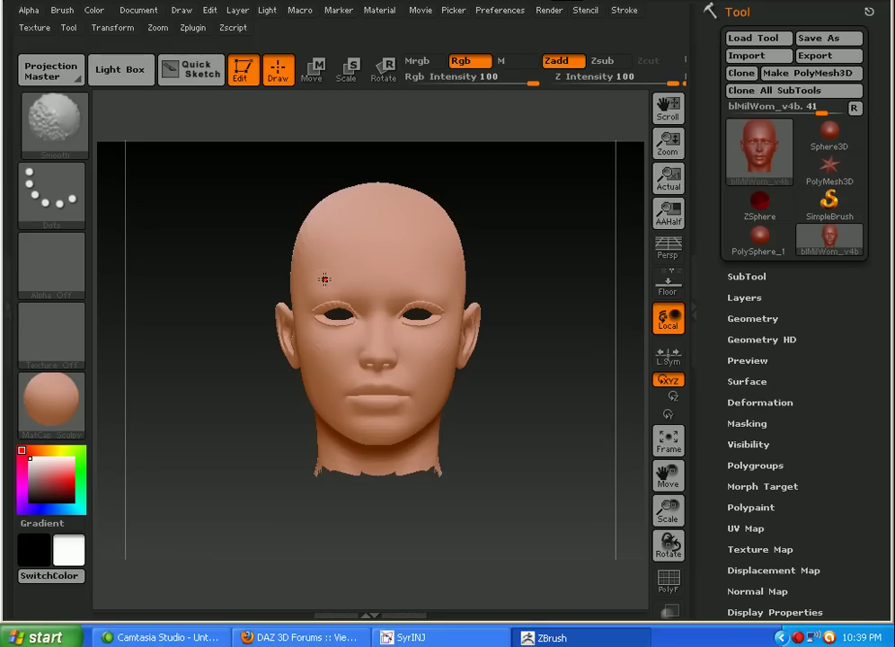
{"action": "key", "text": "shift"}
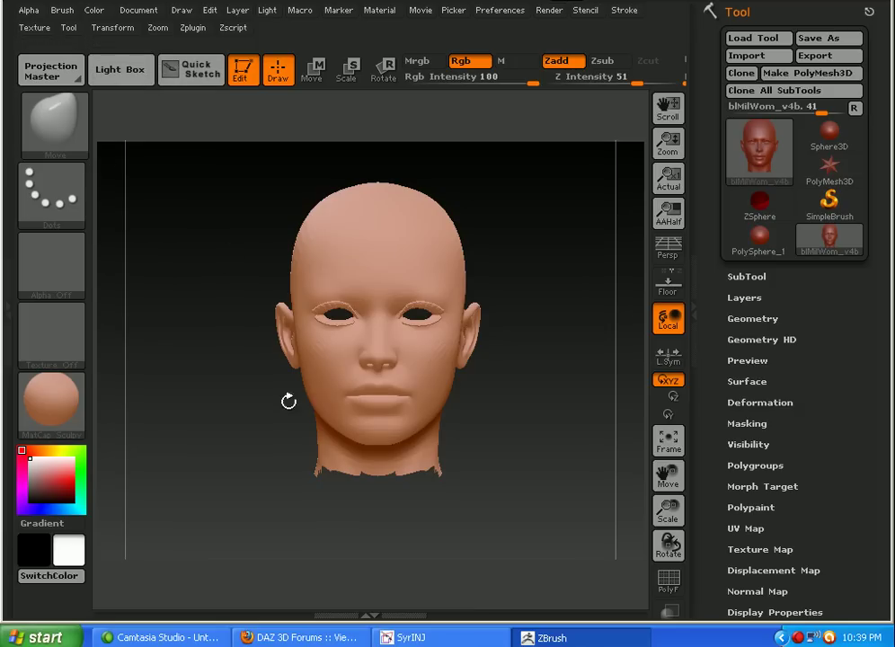
Step: Drag the lip corners down into a frown with the Move brush, then turn the head to side profile
{"action": "key", "text": "space"}
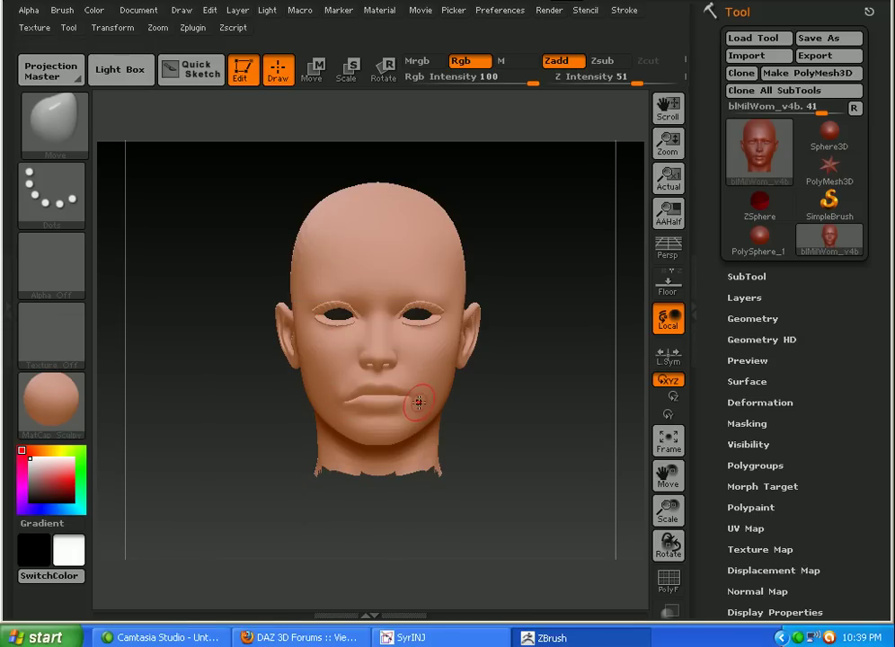
{"action": "mouse_move", "coordinate": [418, 405]}
{"action": "left_mouse_down"}
{"action": "mouse_move", "coordinate": [400, 391]}
{"action": "mouse_move", "coordinate": [410, 409]}
{"action": "left_mouse_up"}
{"action": "mouse_move", "coordinate": [396, 399]}
{"action": "left_mouse_down"}
{"action": "mouse_move", "coordinate": [375, 413]}
{"action": "mouse_move", "coordinate": [410, 402]}
{"action": "mouse_move", "coordinate": [381, 368]}
{"action": "left_mouse_up"}
{"action": "left_click_drag", "start_coordinate": [477, 410], "coordinate": [581, 407]}
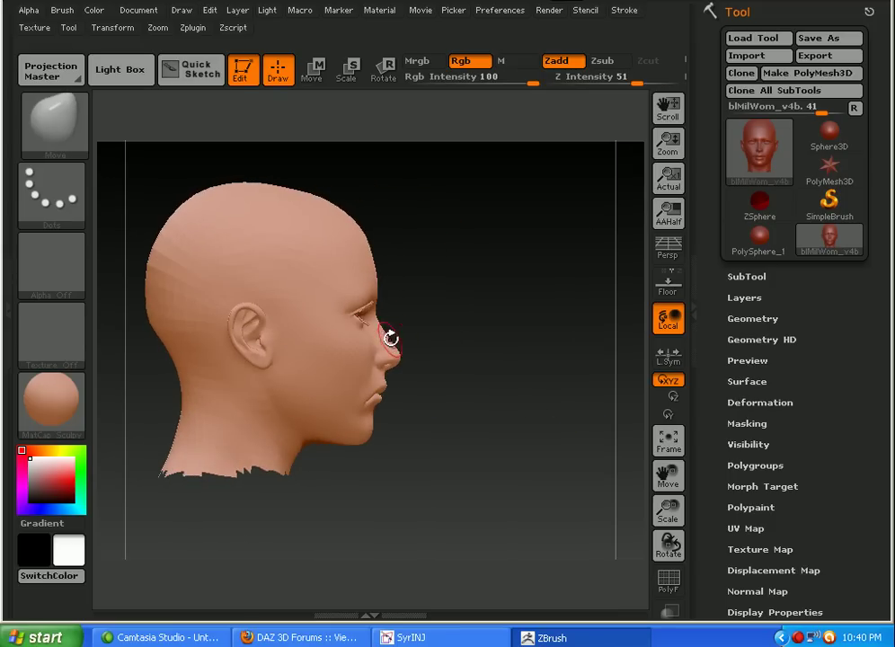
{"action": "key", "text": "space"}
Step: Enlarge the brush, test-stretch the nose into a point, undo it, and shrink the brush again
{"action": "mouse_move", "coordinate": [405, 343]}
{"action": "left_mouse_down"}
{"action": "mouse_move", "coordinate": [431, 342]}
{"action": "mouse_move", "coordinate": [378, 338]}
{"action": "left_mouse_up"}
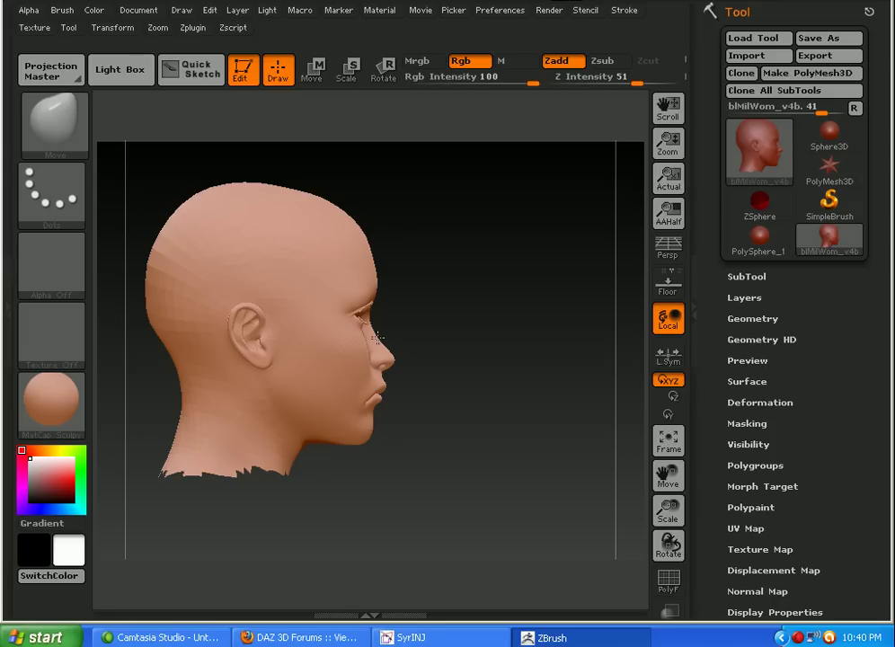
{"action": "left_click_drag", "start_coordinate": [382, 337], "coordinate": [515, 341]}
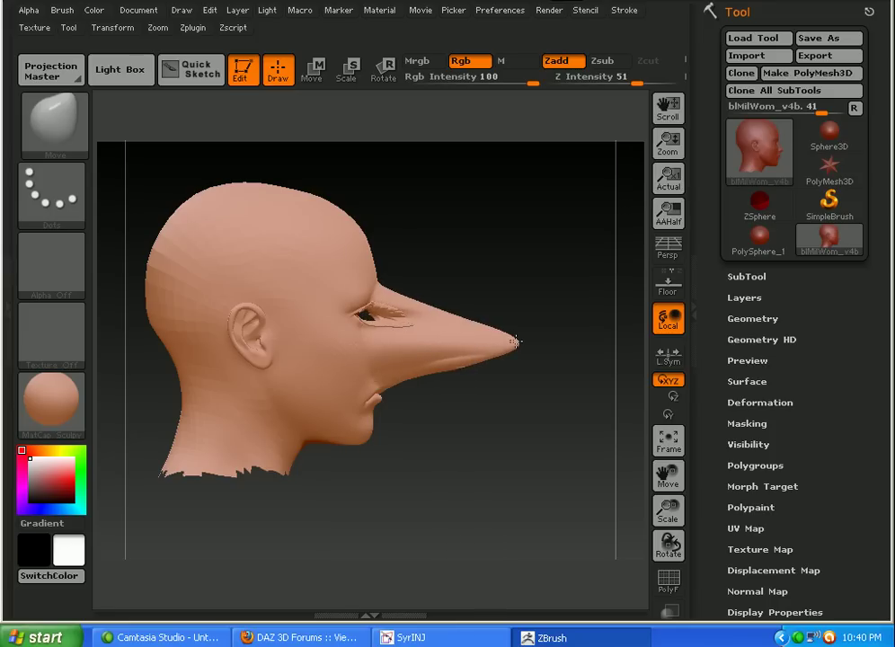
{"action": "key", "text": "ctrl+z"}
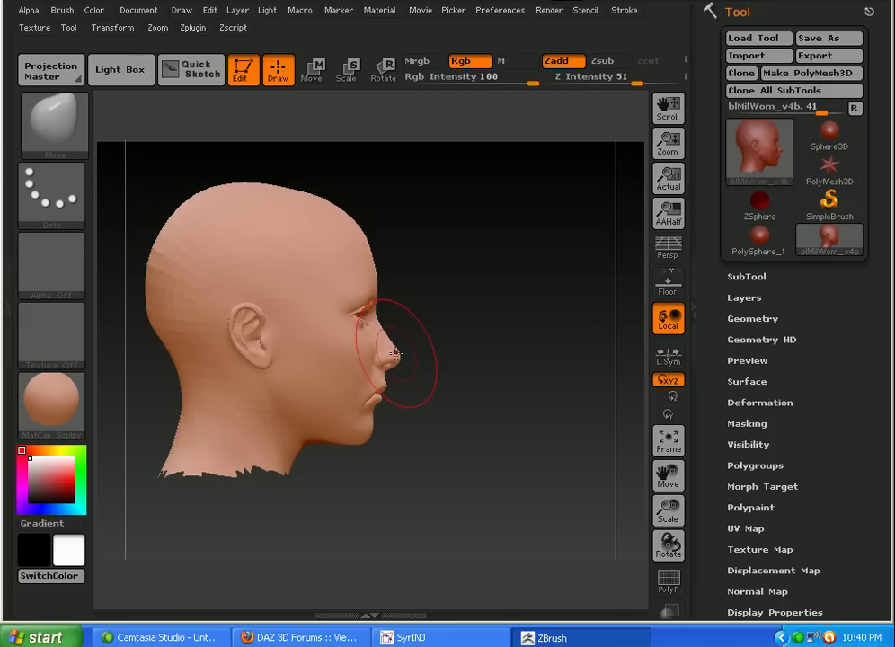
{"action": "key", "text": "space"}
{"action": "mouse_move", "coordinate": [393, 356]}
{"action": "left_mouse_down"}
{"action": "mouse_move", "coordinate": [385, 353]}
{"action": "mouse_move", "coordinate": [409, 356]}
{"action": "mouse_move", "coordinate": [401, 362]}
{"action": "left_mouse_up"}
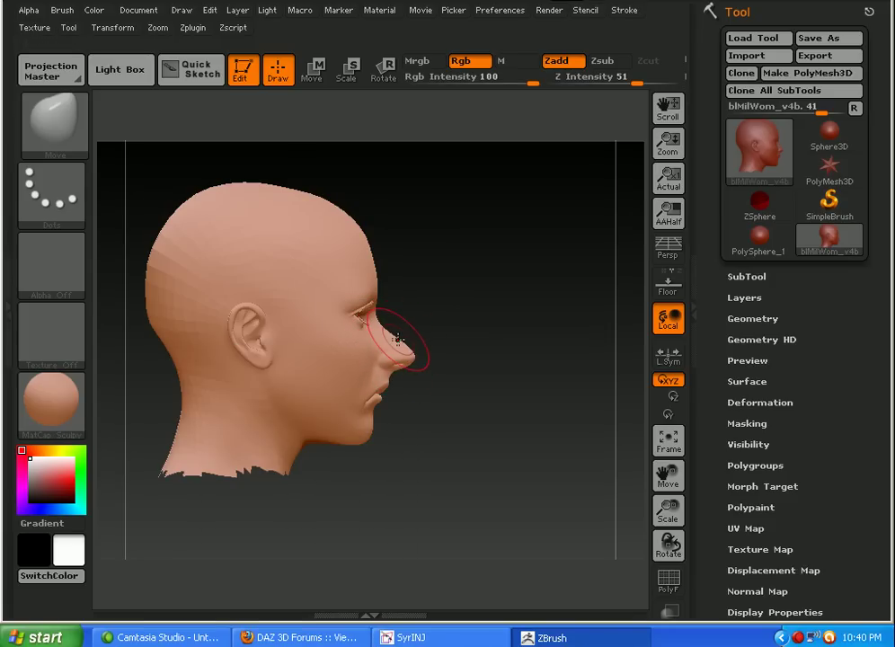
Step: Pull the outer eye corners up into narrow, slanted angry eyes, checked from a three-quarter view
{"action": "left_click_drag", "start_coordinate": [458, 335], "coordinate": [371, 334]}
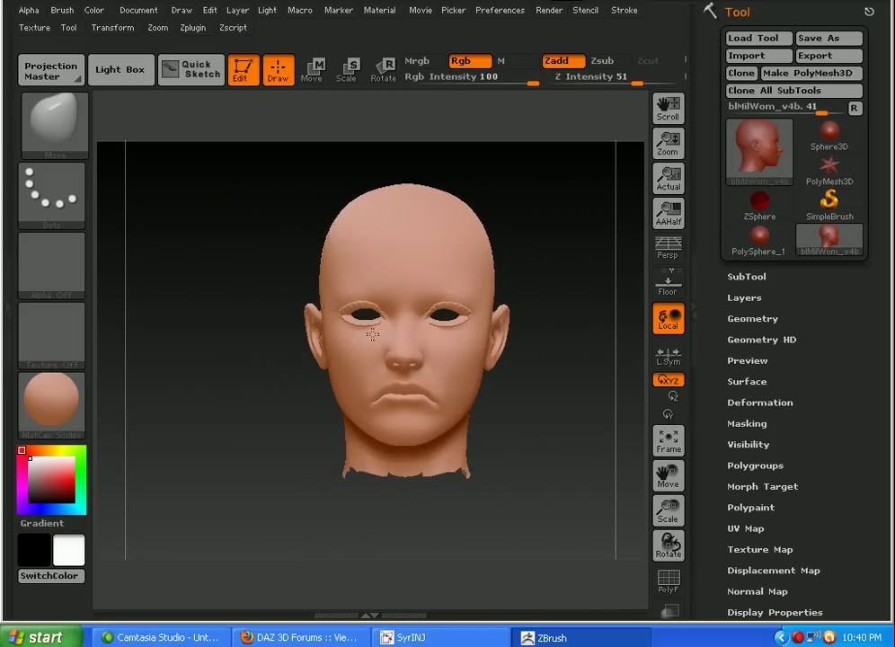
{"action": "left_click_drag", "start_coordinate": [371, 333], "coordinate": [331, 320]}
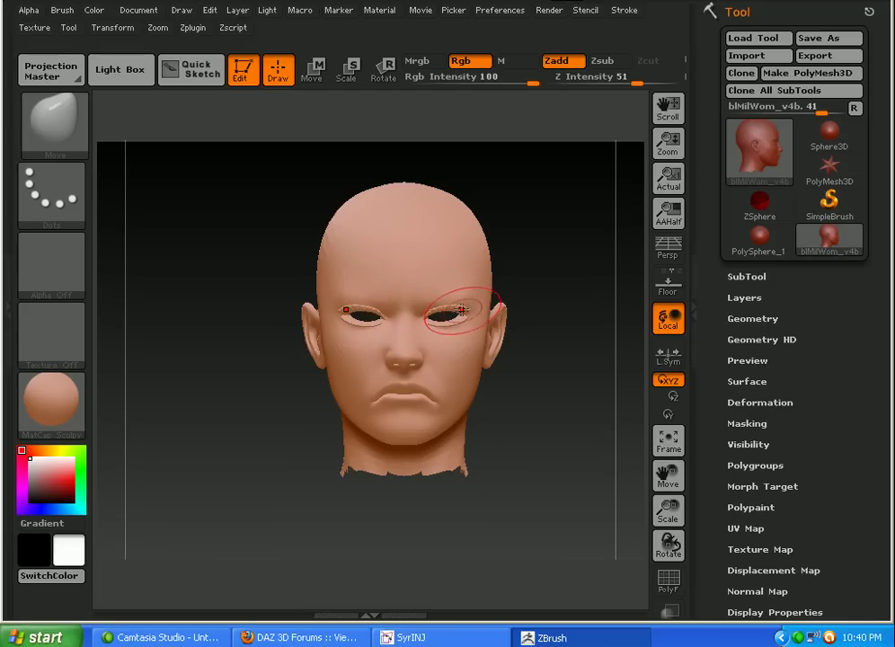
{"action": "mouse_move", "coordinate": [431, 306]}
{"action": "left_mouse_down"}
{"action": "mouse_move", "coordinate": [456, 297]}
{"action": "mouse_move", "coordinate": [458, 319]}
{"action": "left_mouse_up"}
{"action": "key", "text": "ctrl+z"}
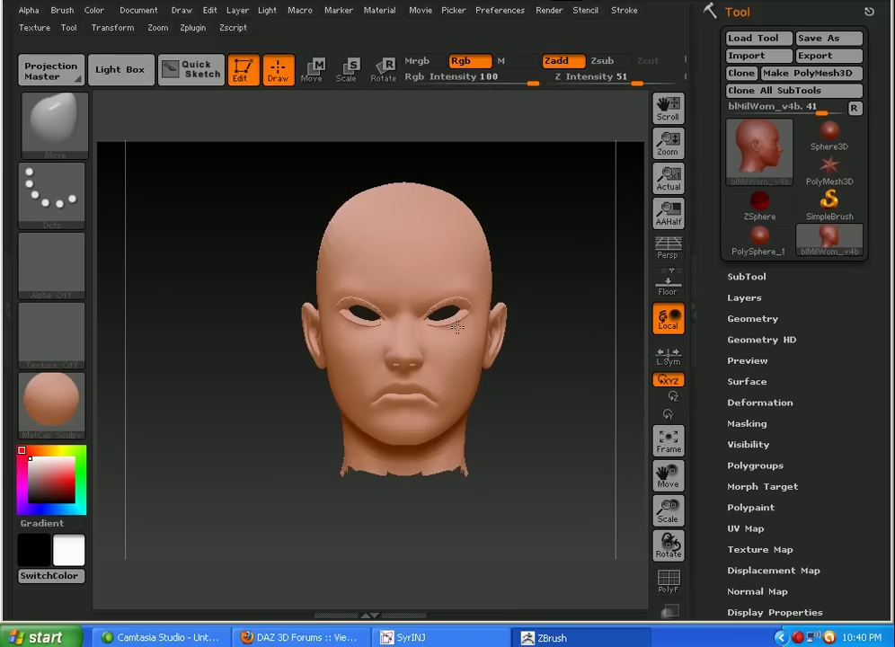
{"action": "key", "text": "ctrl+shift+z"}
{"action": "key", "text": "ctrl+z"}
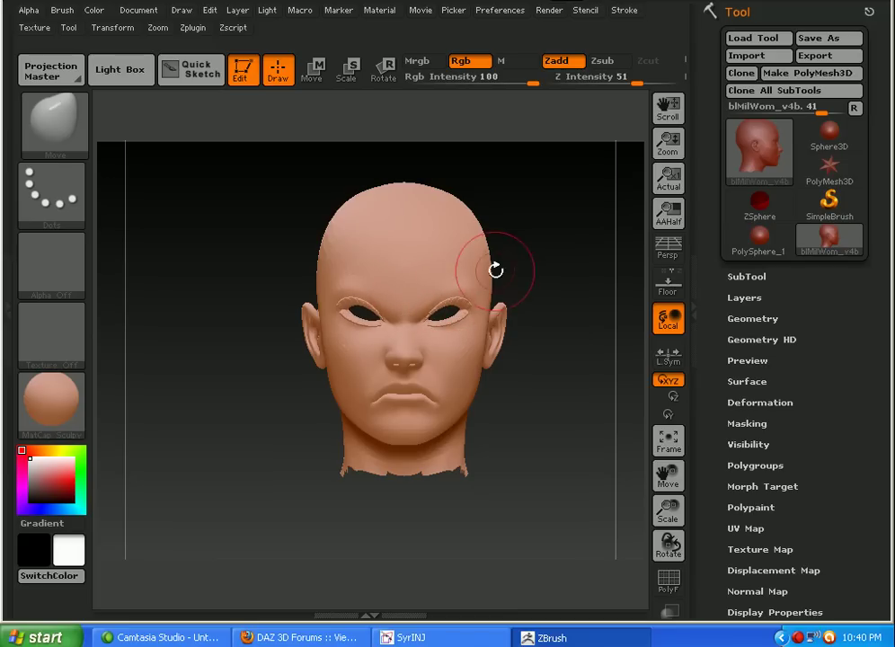
{"action": "left_click_drag", "start_coordinate": [532, 245], "coordinate": [488, 245]}
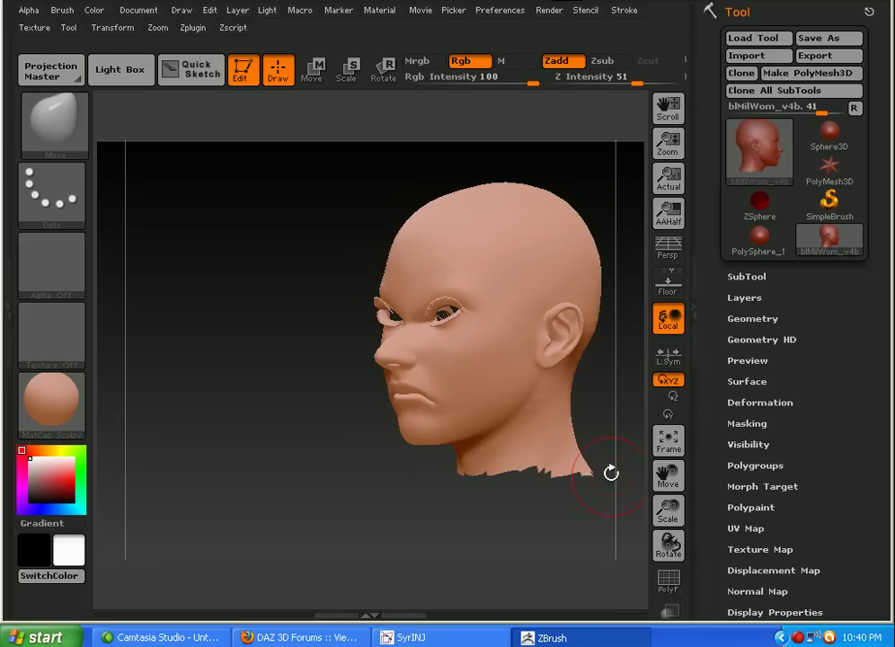
{"action": "left_click_drag", "start_coordinate": [667, 476], "coordinate": [625, 509]}
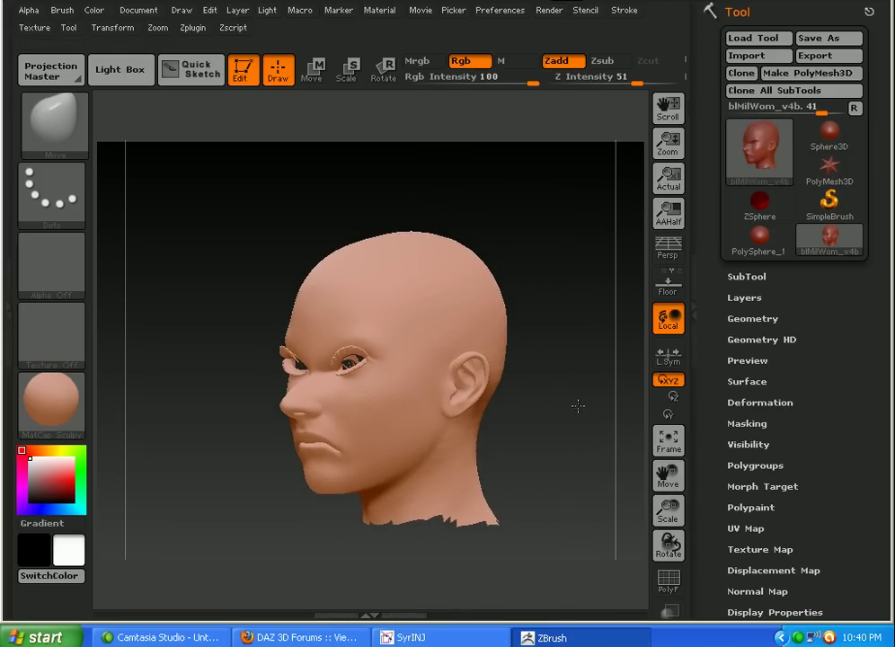
Step: Turn the head to a left profile, reframe it, and set the Move brush size to 45
{"action": "left_click_drag", "start_coordinate": [577, 406], "coordinate": [526, 410]}
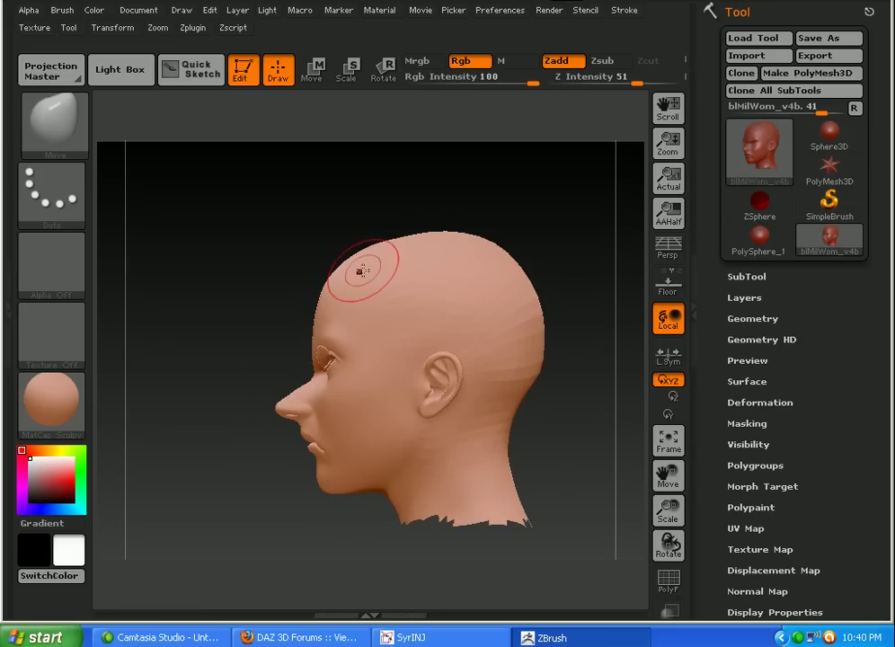
{"action": "key", "text": "space"}
{"action": "left_click_drag", "start_coordinate": [332, 263], "coordinate": [359, 261]}
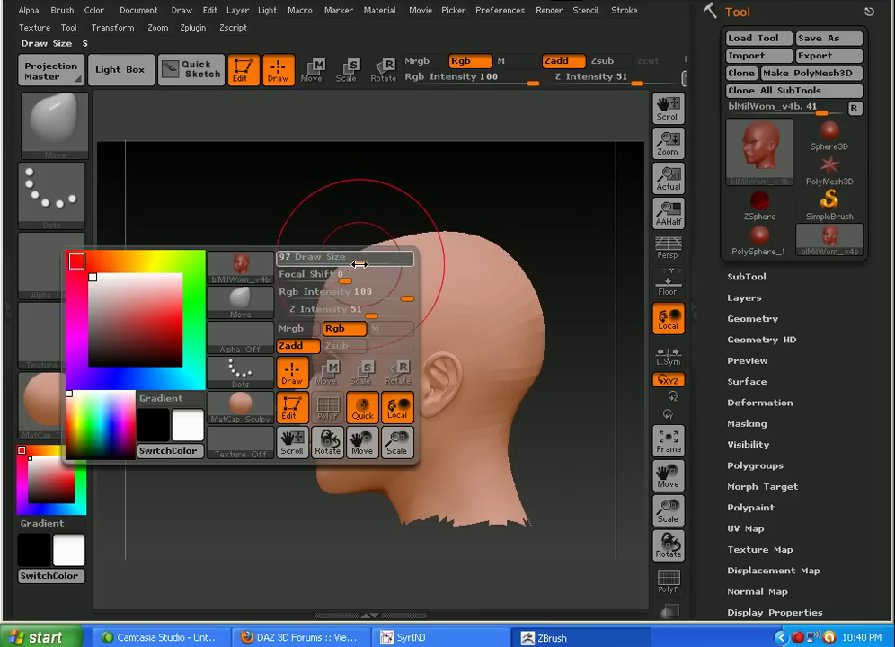
{"action": "left_click_drag", "start_coordinate": [668, 509], "coordinate": [669, 484]}
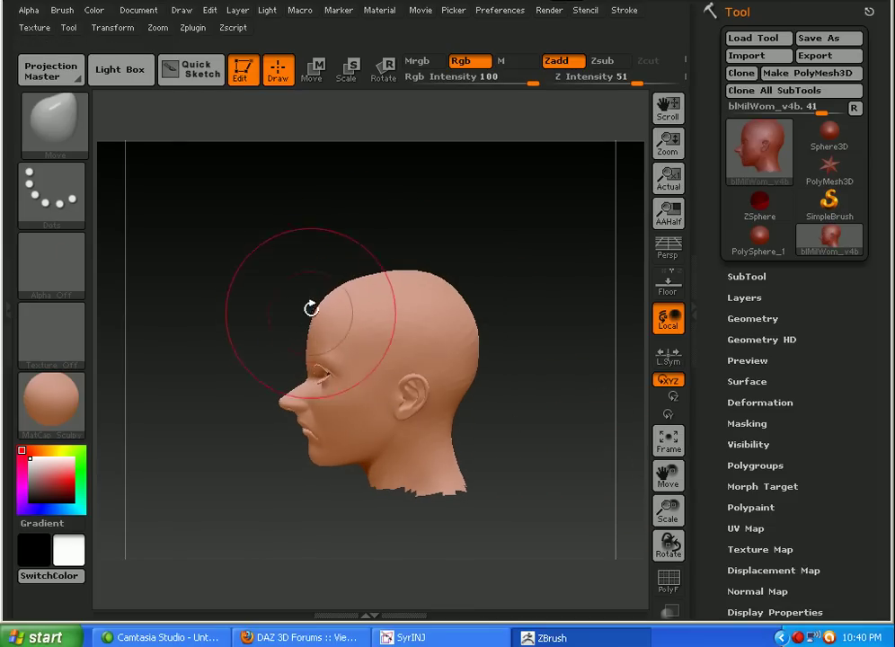
{"action": "key", "text": "space"}
{"action": "left_click_drag", "start_coordinate": [306, 313], "coordinate": [329, 310]}
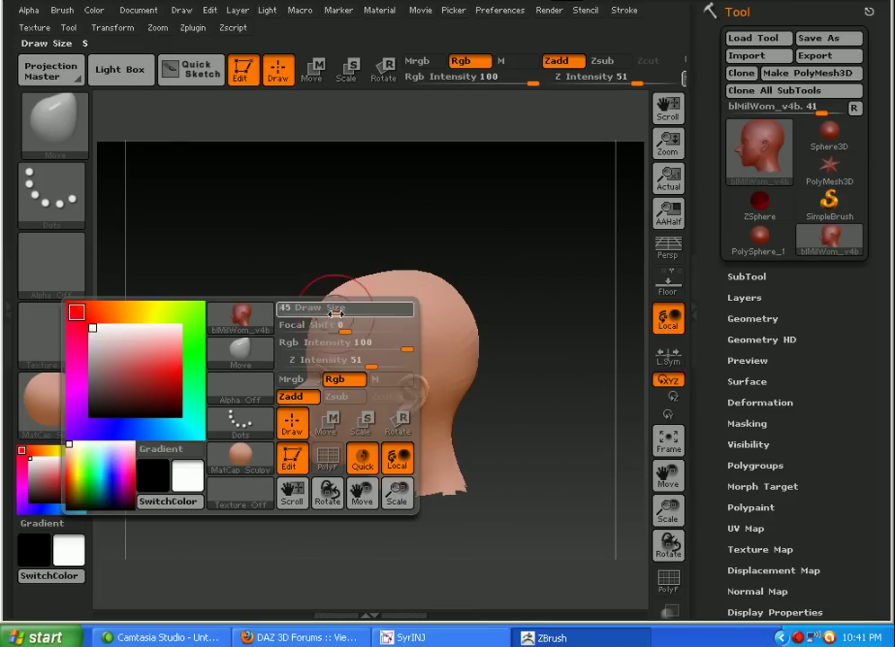
{"action": "left_click_drag", "start_coordinate": [484, 317], "coordinate": [484, 342]}
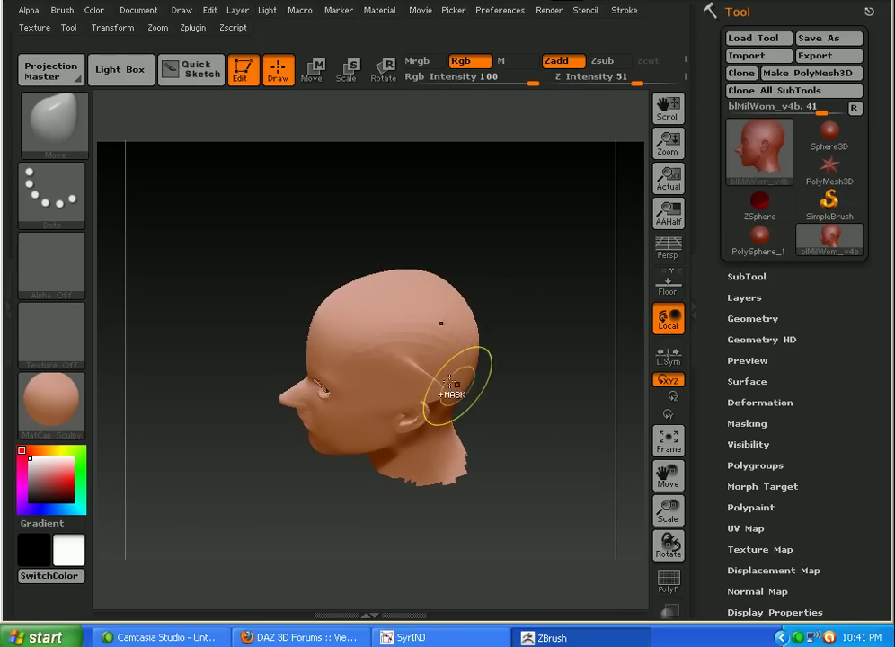
Step: Pull a tall spike up from the forehead and a second horn from the back of the head
{"action": "mouse_move", "coordinate": [330, 309]}
{"action": "left_mouse_down"}
{"action": "mouse_move", "coordinate": [315, 262]}
{"action": "mouse_move", "coordinate": [330, 199]}
{"action": "left_mouse_up"}
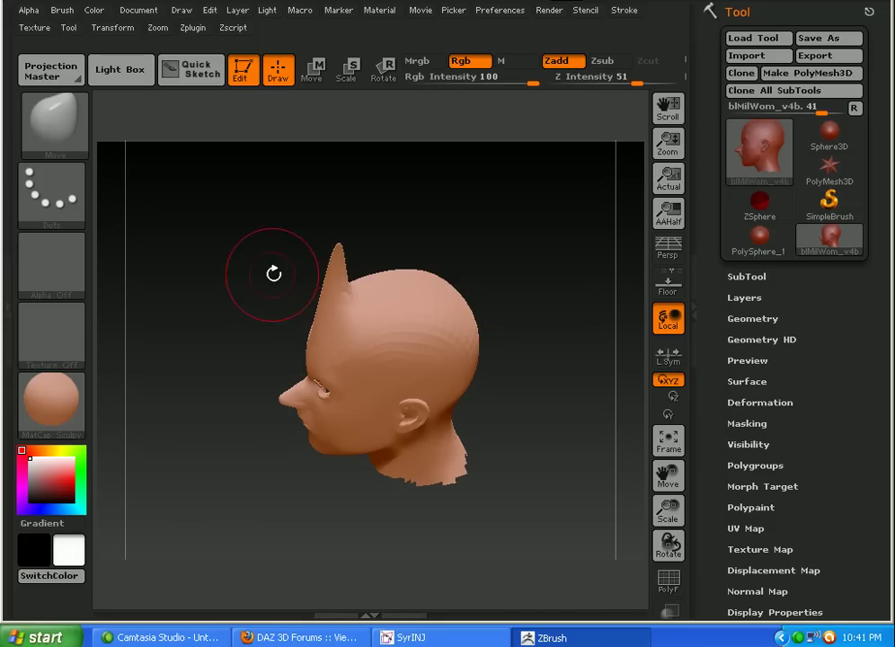
{"action": "mouse_move", "coordinate": [274, 274]}
{"action": "left_mouse_down"}
{"action": "mouse_move", "coordinate": [341, 277]}
{"action": "mouse_move", "coordinate": [361, 248]}
{"action": "left_mouse_up"}
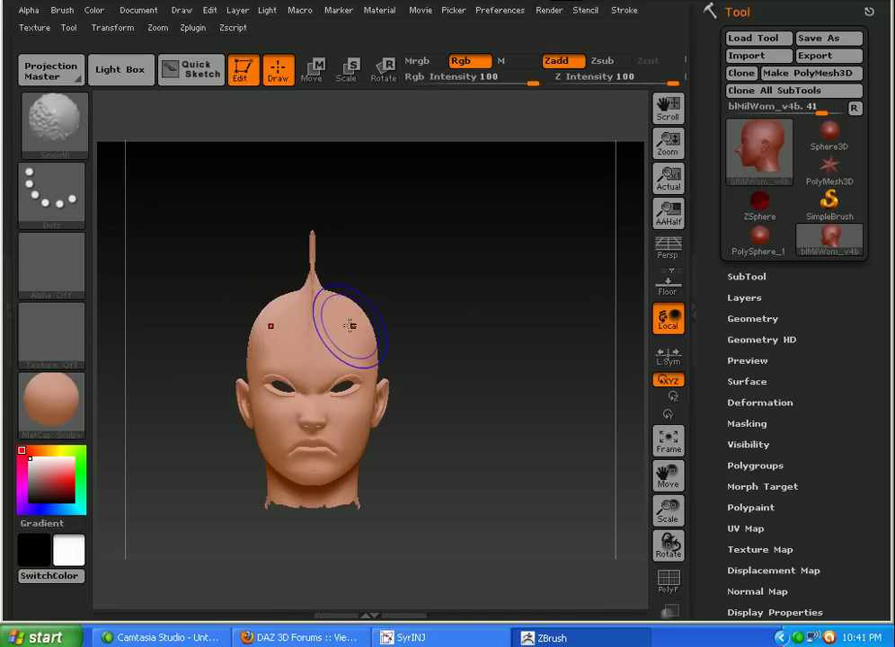
{"action": "key", "text": "ctrl+z"}
{"action": "left_click_drag", "start_coordinate": [448, 341], "coordinate": [469, 390]}
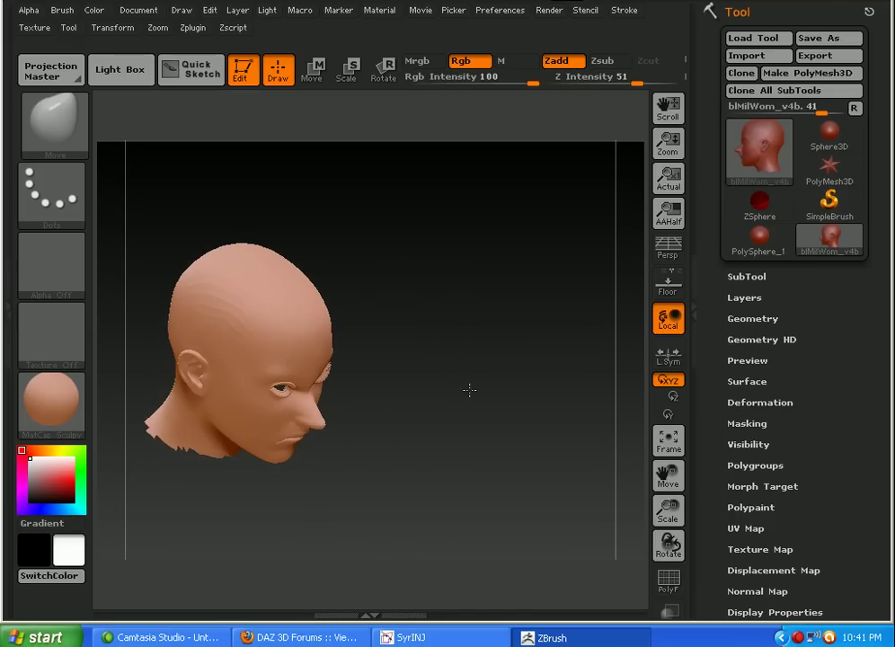
{"action": "mouse_move", "coordinate": [319, 329]}
{"action": "left_mouse_down"}
{"action": "mouse_move", "coordinate": [349, 307]}
{"action": "mouse_move", "coordinate": [349, 222]}
{"action": "left_mouse_up"}
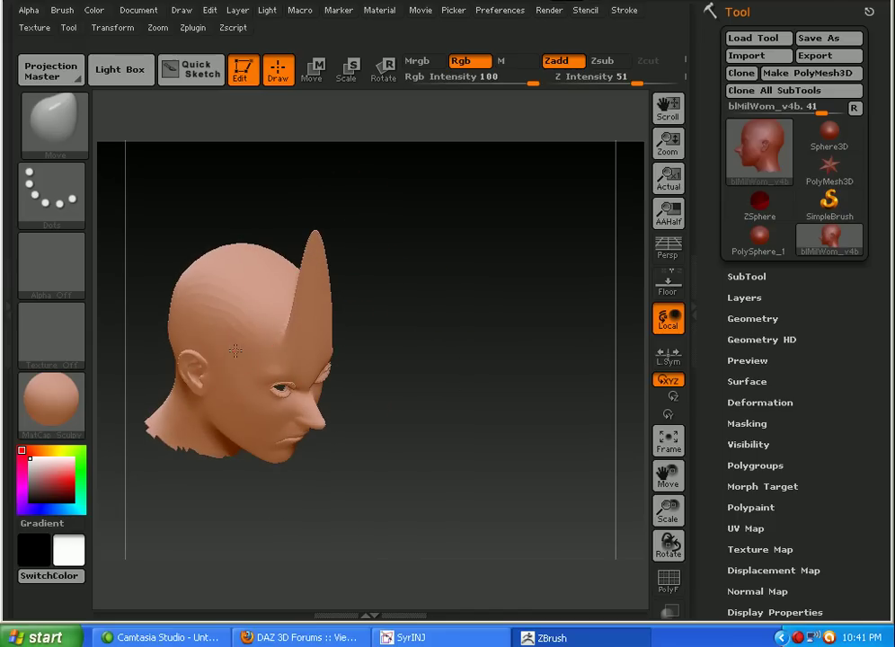
{"action": "left_click_drag", "start_coordinate": [147, 316], "coordinate": [97, 268]}
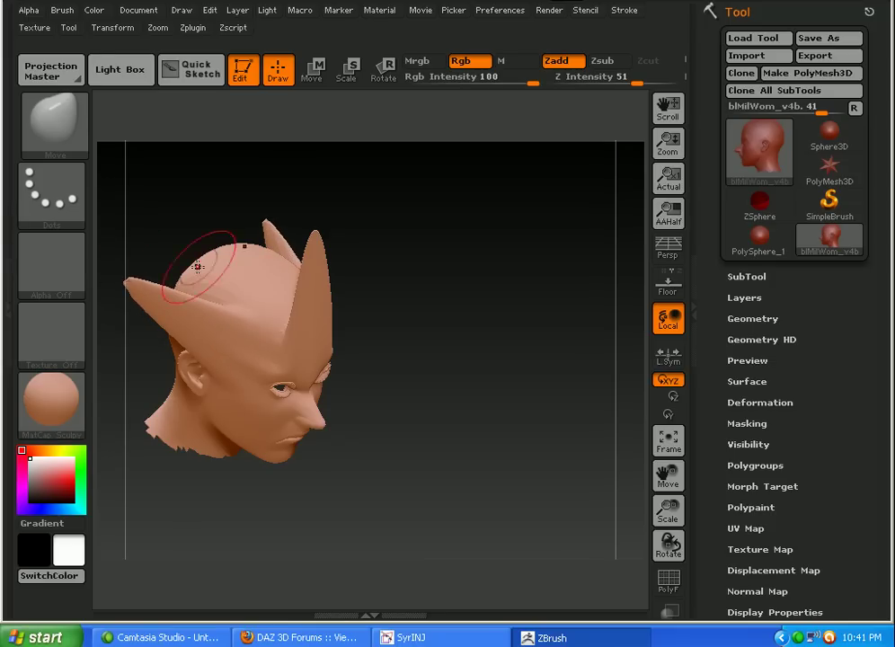
{"action": "mouse_move", "coordinate": [432, 403]}
{"action": "left_mouse_down"}
{"action": "mouse_move", "coordinate": [405, 320]}
{"action": "mouse_move", "coordinate": [311, 325]}
{"action": "mouse_move", "coordinate": [331, 370]}
{"action": "mouse_move", "coordinate": [481, 376]}
{"action": "mouse_move", "coordinate": [406, 375]}
{"action": "mouse_move", "coordinate": [402, 338]}
{"action": "mouse_move", "coordinate": [431, 336]}
{"action": "mouse_move", "coordinate": [400, 352]}
{"action": "mouse_move", "coordinate": [431, 361]}
{"action": "mouse_move", "coordinate": [392, 366]}
{"action": "mouse_move", "coordinate": [456, 368]}
{"action": "mouse_move", "coordinate": [431, 370]}
{"action": "mouse_move", "coordinate": [452, 407]}
{"action": "mouse_move", "coordinate": [452, 371]}
{"action": "left_mouse_up"}
Step: Smooth the horns at full strength and turn the model to face straight on
{"action": "left_click_drag", "start_coordinate": [668, 475], "coordinate": [738, 454]}
{"action": "key", "text": "shift"}
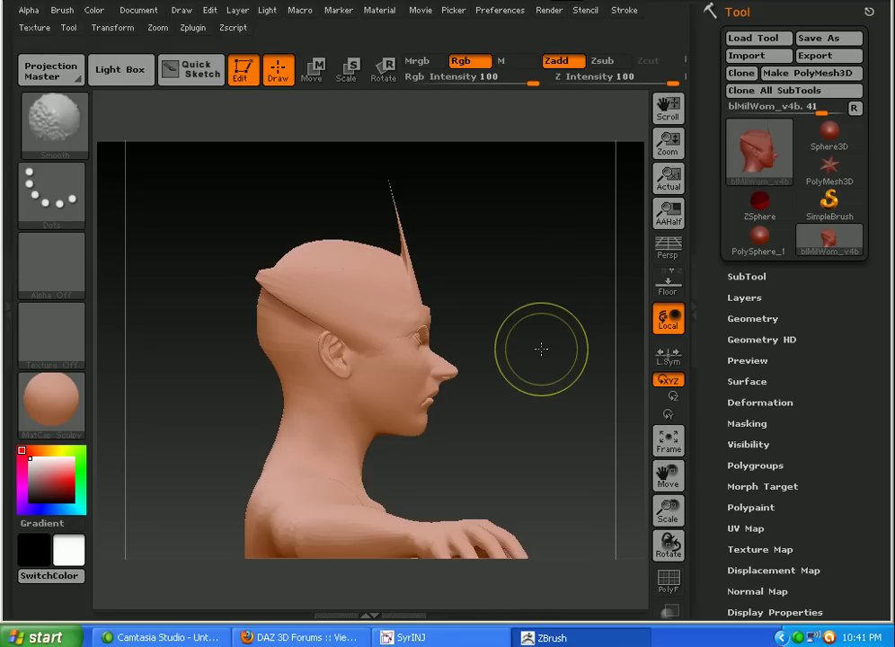
{"action": "mouse_move", "coordinate": [531, 324]}
{"action": "left_mouse_down", "text": "shift"}
{"action": "mouse_move", "coordinate": [418, 331]}
{"action": "mouse_move", "coordinate": [542, 331]}
{"action": "mouse_move", "coordinate": [526, 332]}
{"action": "left_mouse_up", "text": "shift"}
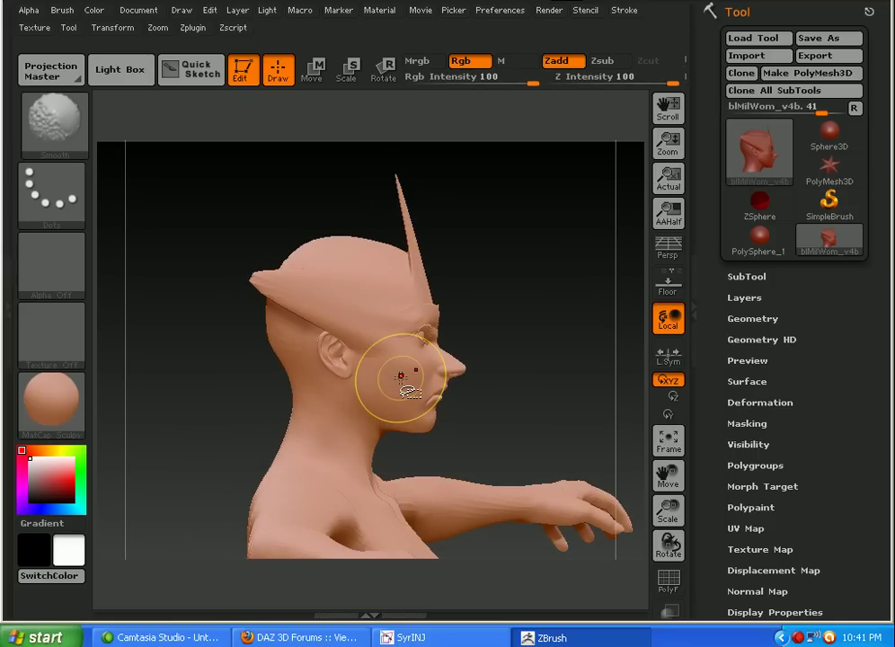
Step: Isolate the head, sculpt a heavy frowning brow while rotating around it, then unhide the body
{"action": "left_click", "coordinate": [400, 376], "text": "ctrl+shift"}
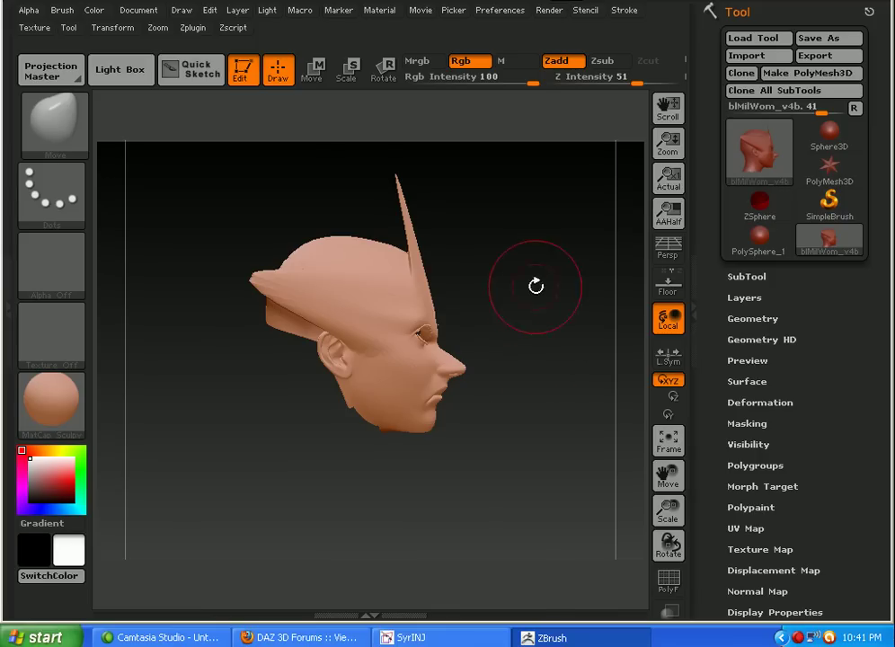
{"action": "left_click_drag", "start_coordinate": [535, 285], "coordinate": [366, 299]}
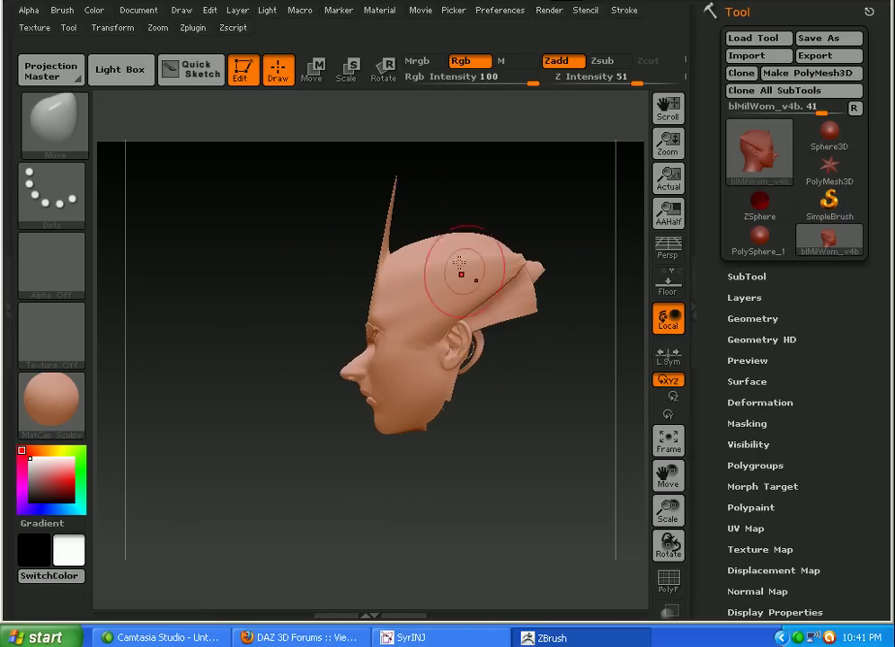
{"action": "left_click_drag", "start_coordinate": [279, 290], "coordinate": [431, 297]}
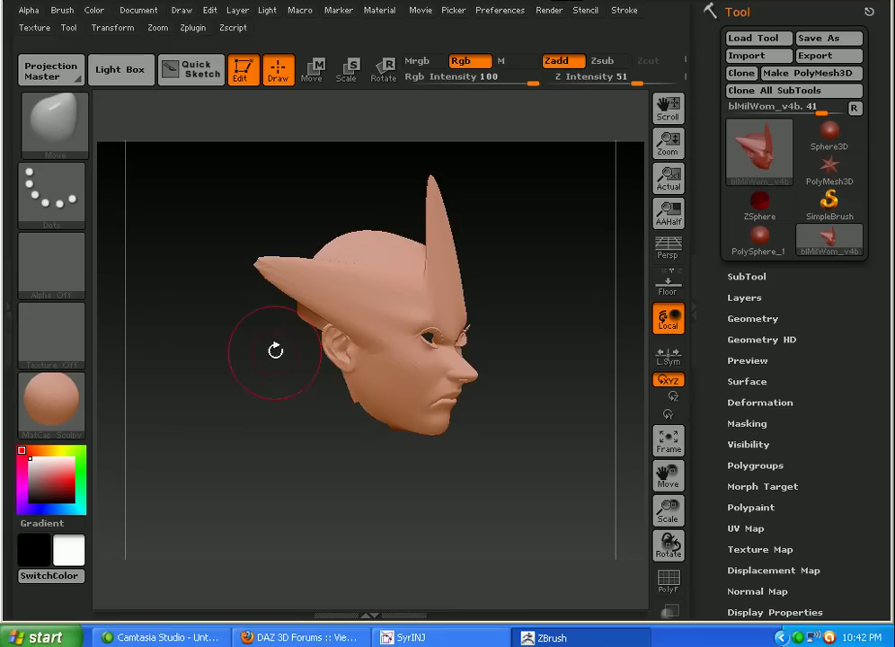
{"action": "left_click_drag", "start_coordinate": [240, 321], "coordinate": [220, 296]}
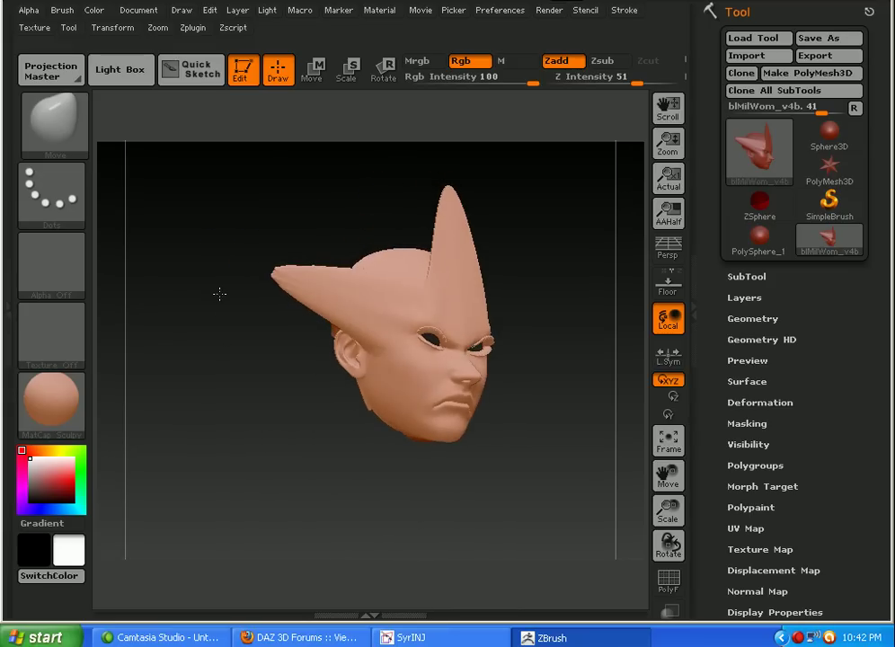
{"action": "left_click", "coordinate": [531, 381], "text": "ctrl+shift"}
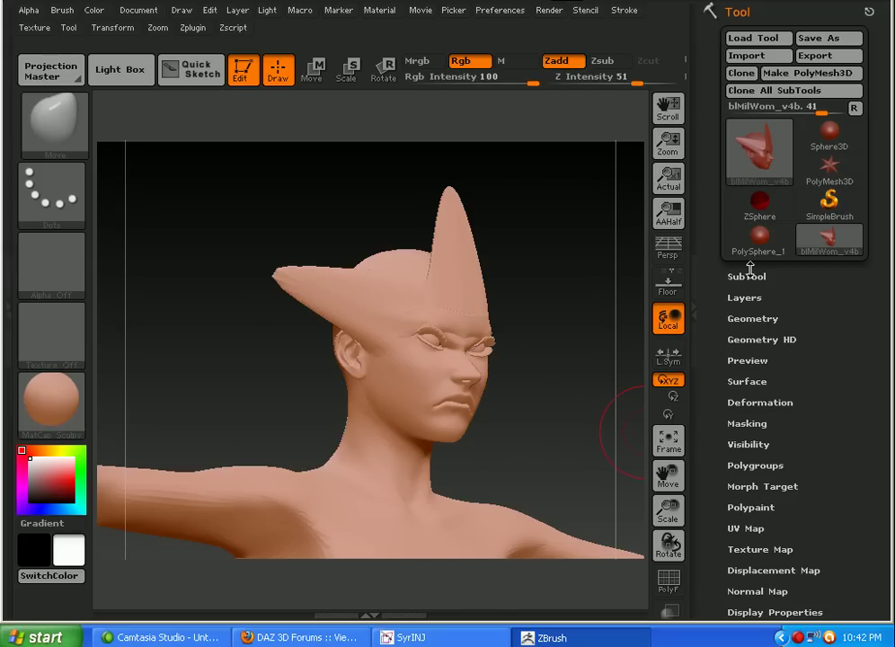
Step: Hide the body, use Split Hidden to make it a separate subtool, and turn its visibility off
{"action": "left_click", "coordinate": [746, 277]}
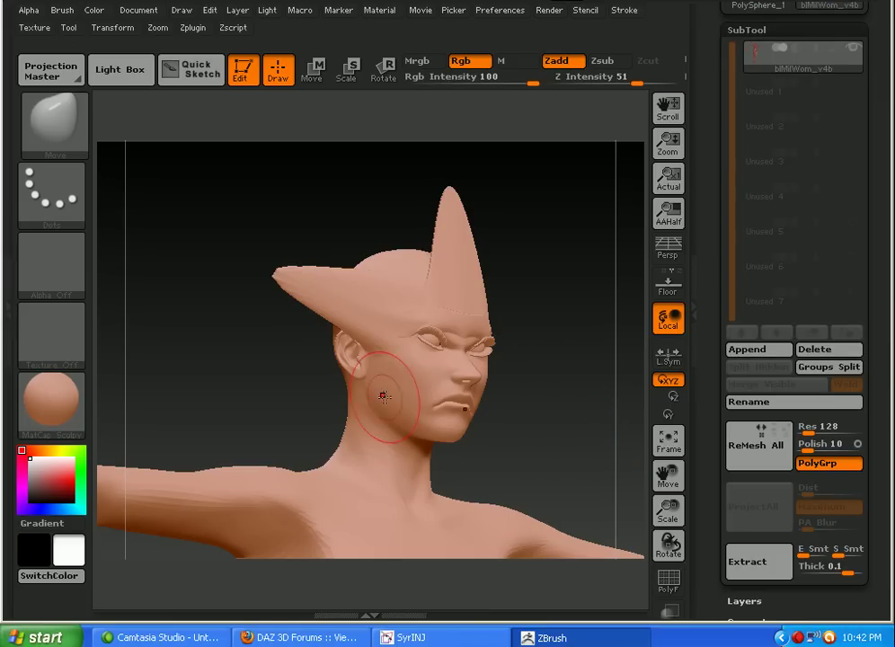
{"action": "mouse_move", "coordinate": [379, 394]}
{"action": "left_mouse_down"}
{"action": "mouse_move", "coordinate": [406, 380]}
{"action": "mouse_move", "coordinate": [434, 389]}
{"action": "left_mouse_up"}
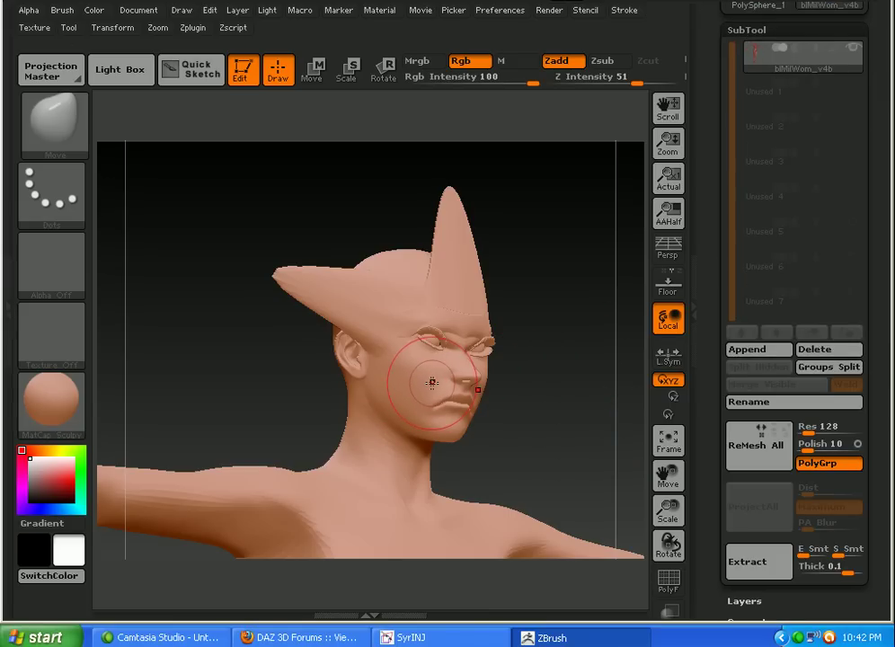
{"action": "left_click", "coordinate": [429, 376], "text": "ctrl+shift"}
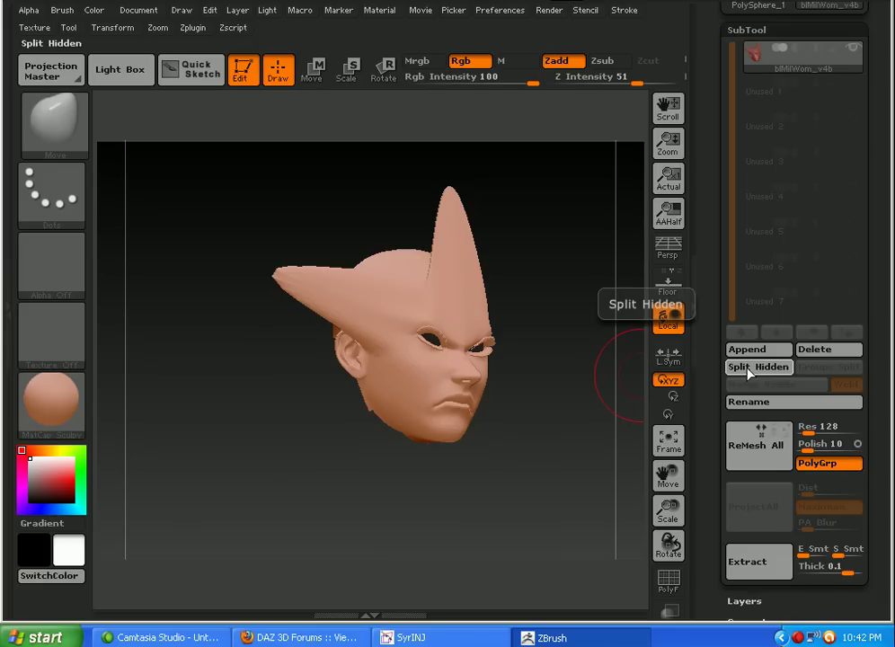
{"action": "left_click", "coordinate": [755, 367]}
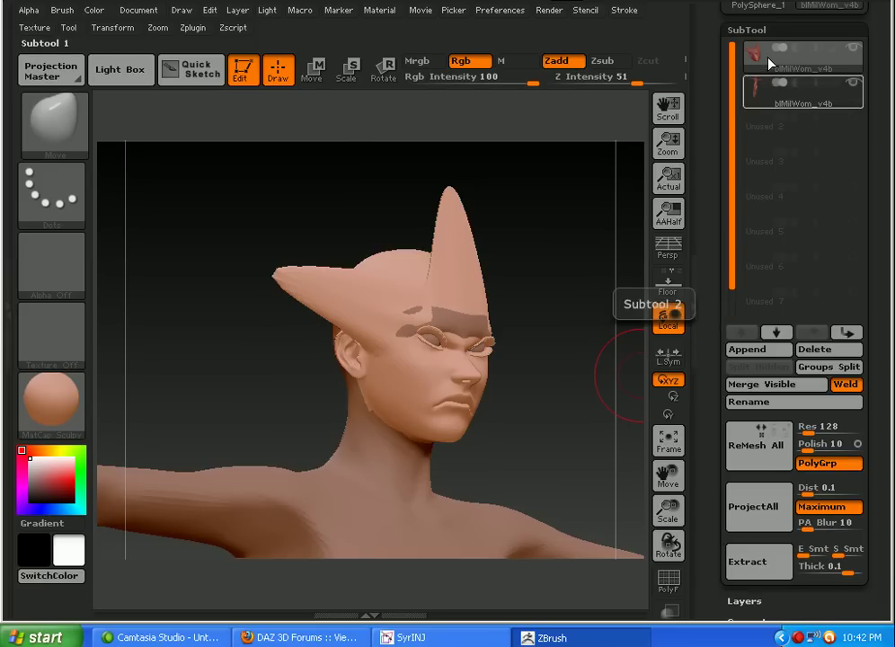
{"action": "mouse_move", "coordinate": [770, 60]}
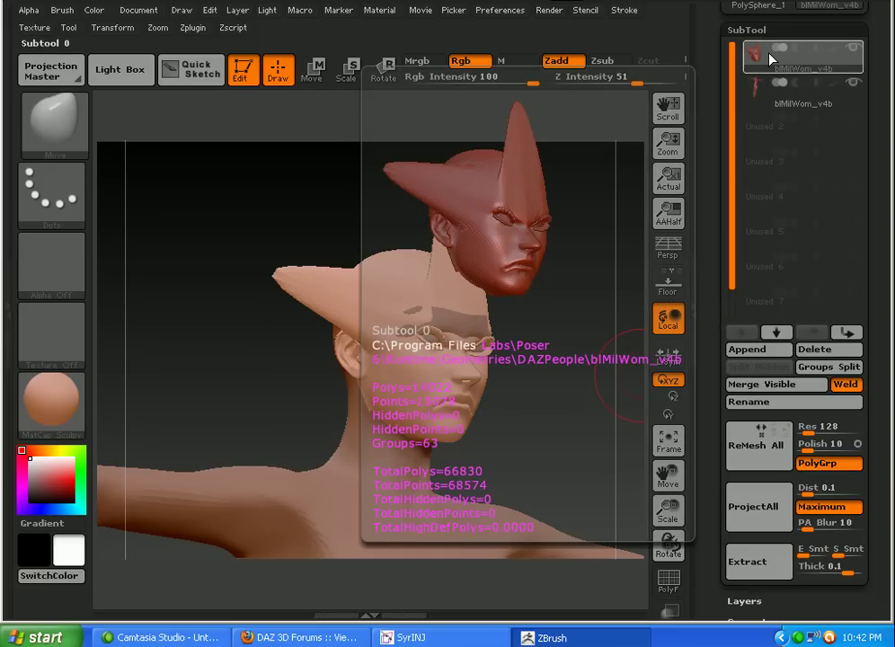
{"action": "left_click", "coordinate": [851, 83]}
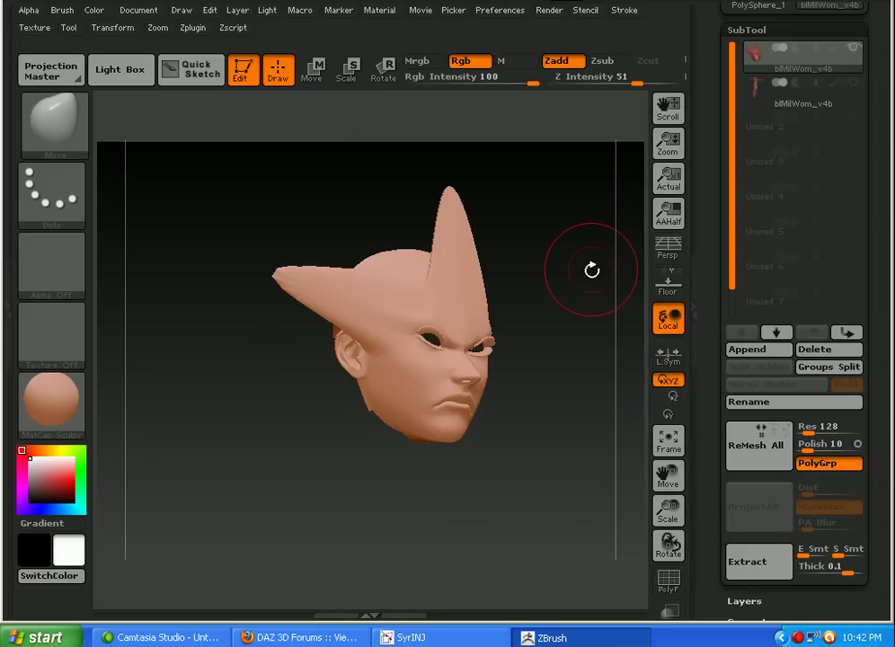
{"action": "mouse_move", "coordinate": [827, 62]}
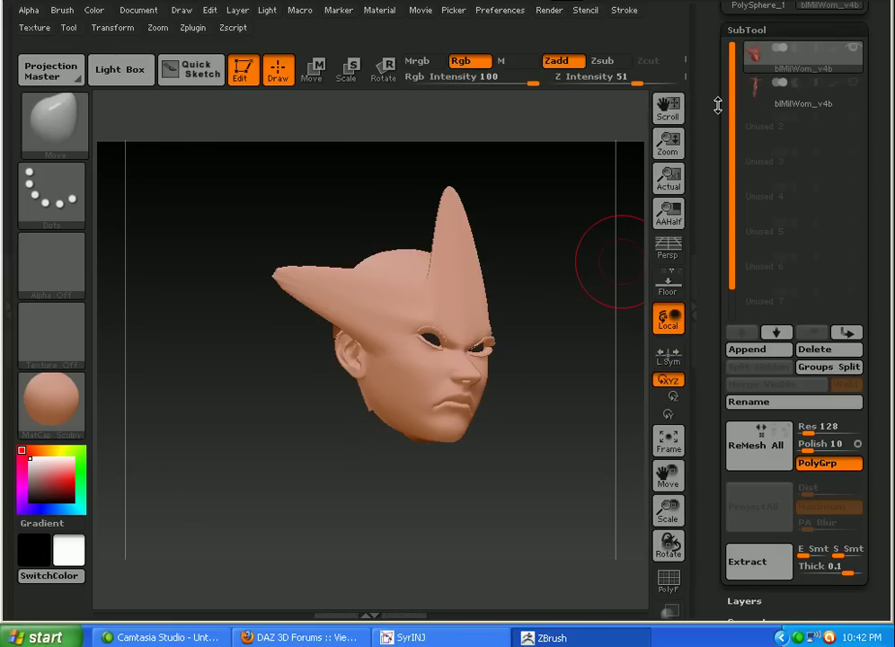
{"action": "left_click", "coordinate": [744, 33]}
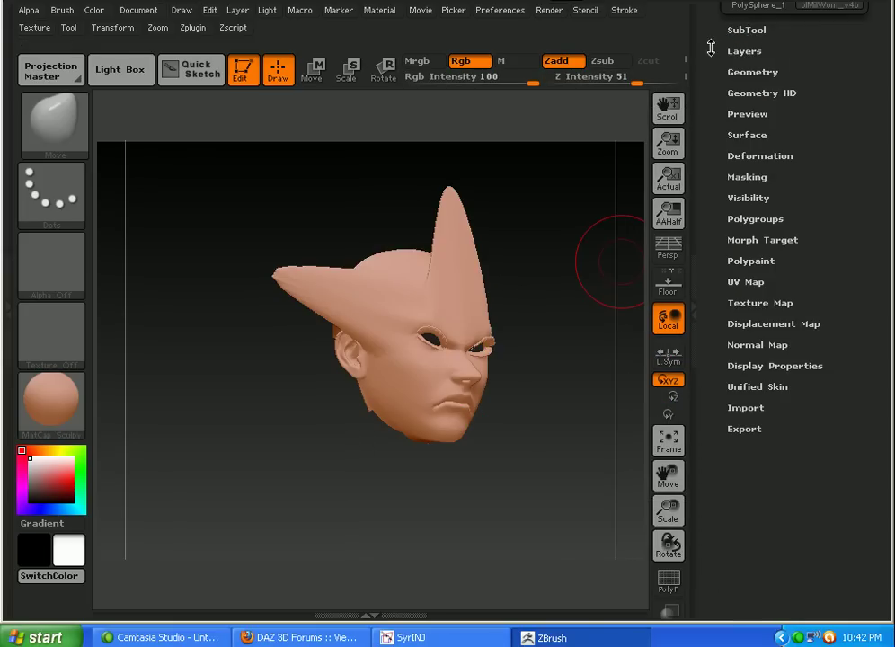
{"action": "left_click_drag", "start_coordinate": [709, 90], "coordinate": [711, 215]}
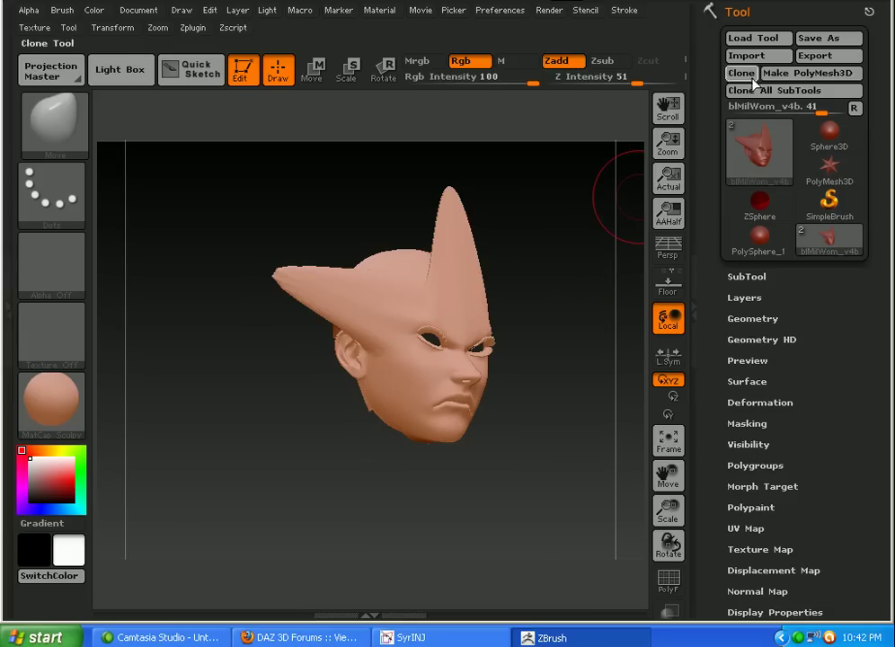
Step: Export the head to the Desktop as head.obj, overwriting the old file, then switch to SyrINJ
{"action": "left_click", "coordinate": [825, 59]}
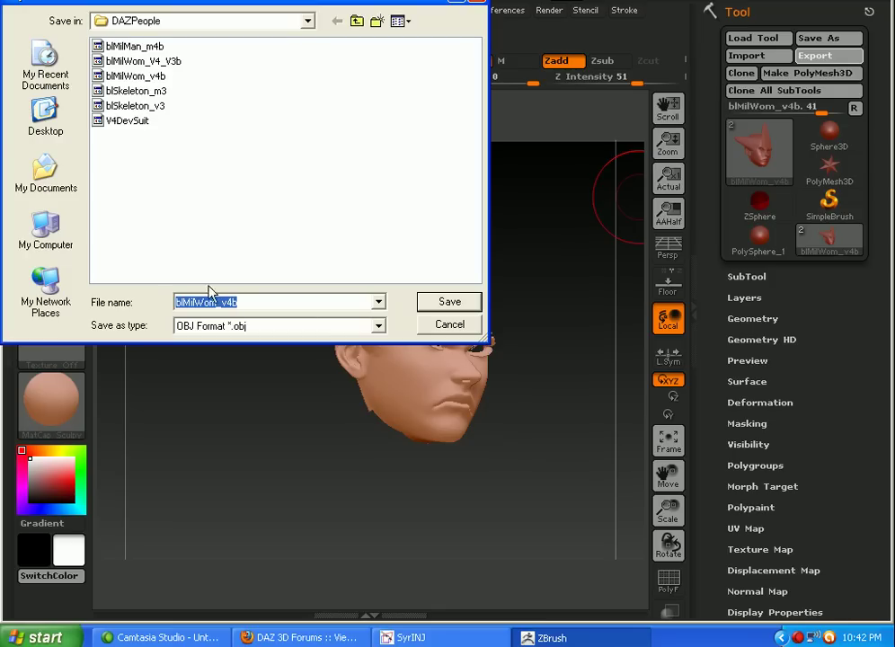
{"action": "left_click", "coordinate": [50, 126]}
{"action": "type", "text": "head"}
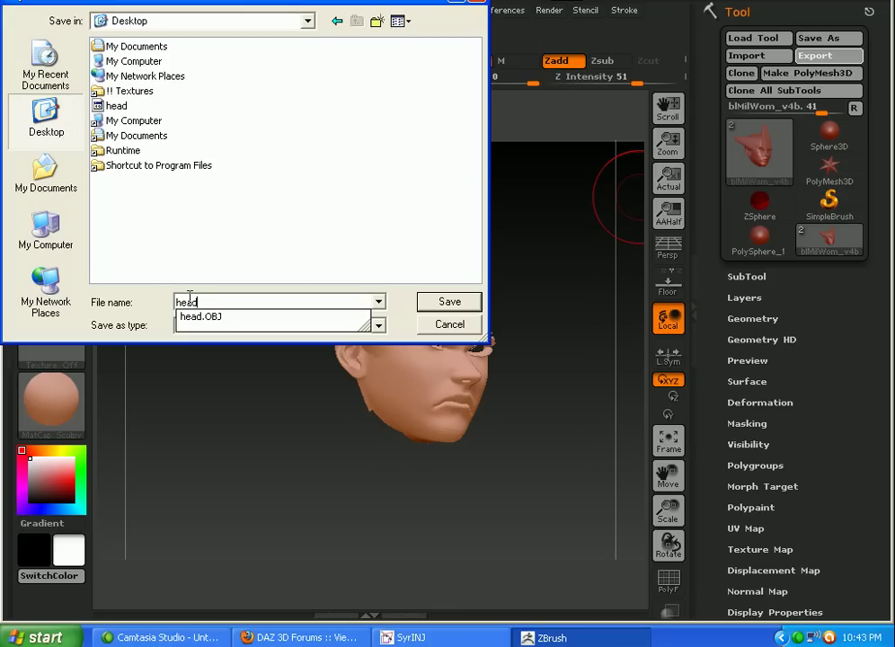
{"action": "key", "text": "Return"}
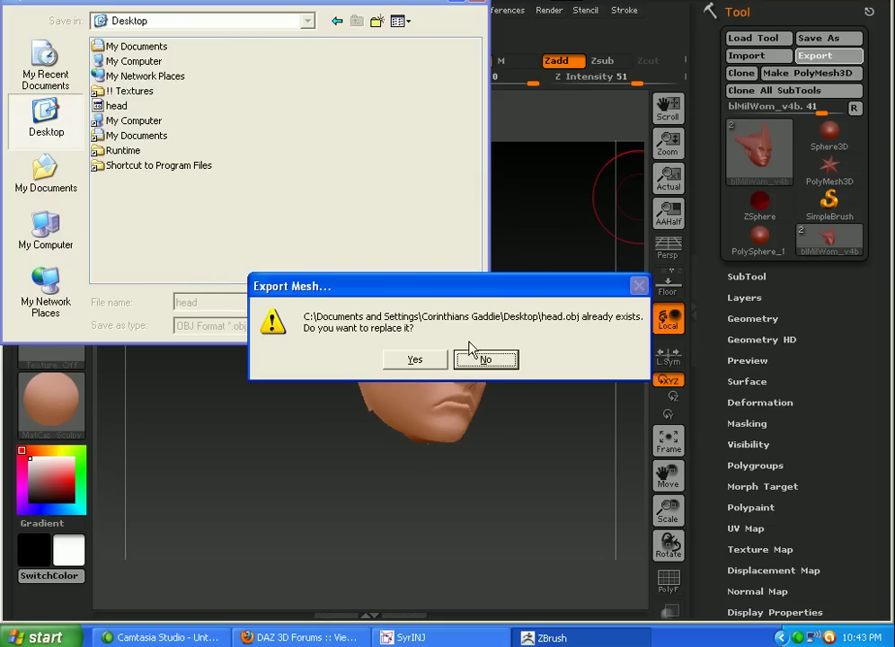
{"action": "left_click", "coordinate": [421, 364]}
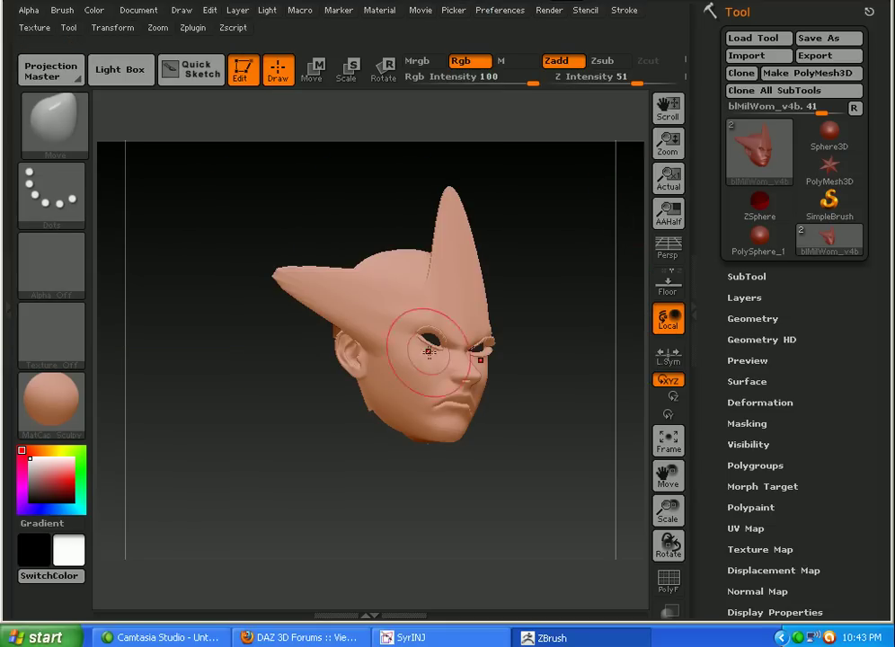
{"action": "left_click", "coordinate": [818, 11]}
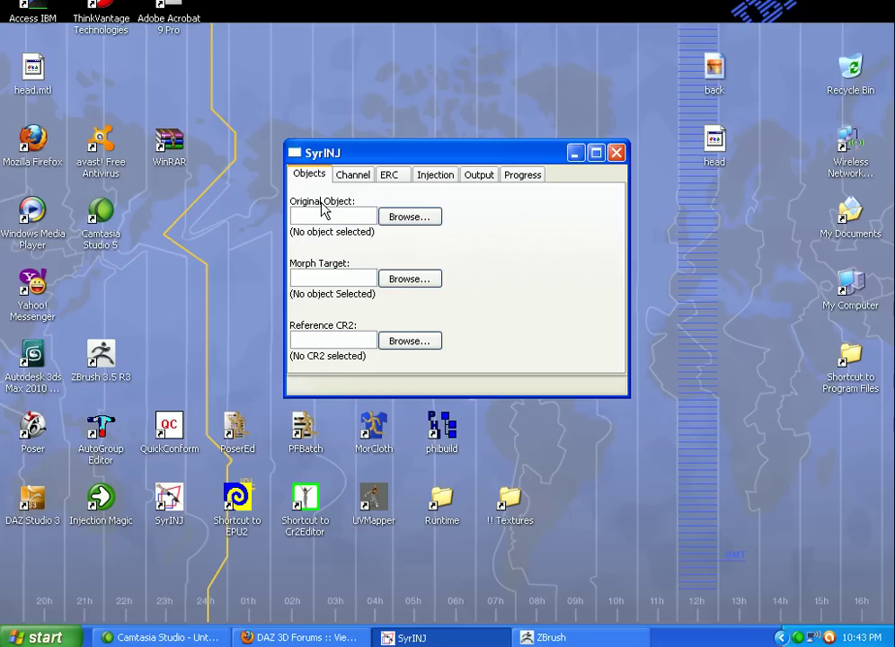
Step: Load blMilWom_v4b.obj from the Poser 6 Runtime geometry path as the Original Object
{"action": "left_click", "coordinate": [398, 215]}
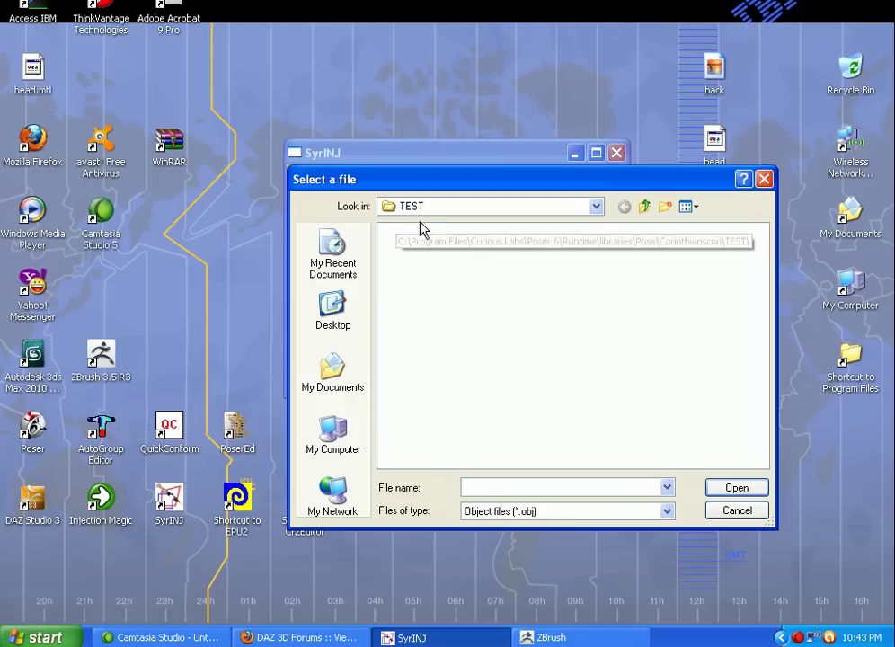
{"action": "left_click", "coordinate": [666, 487]}
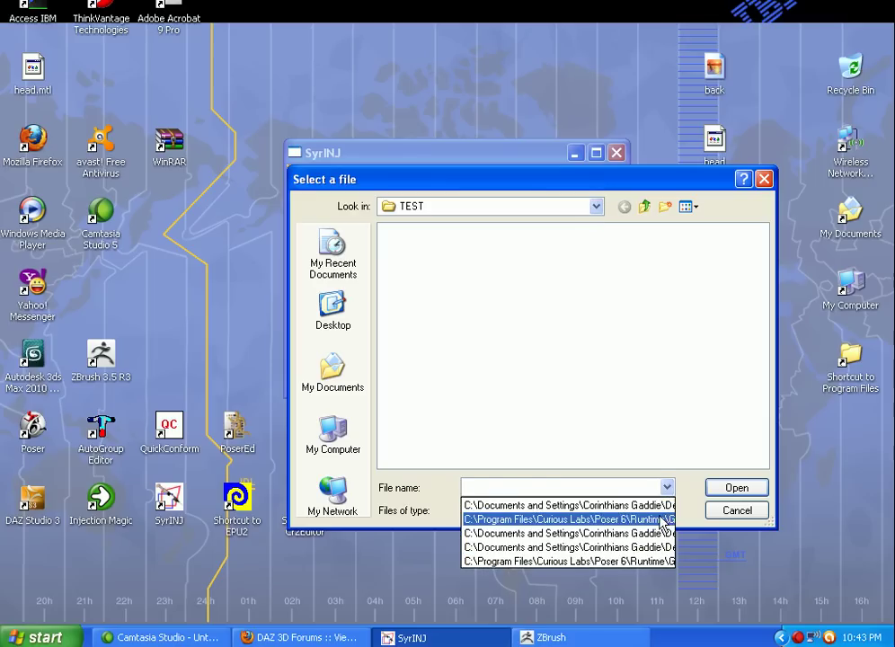
{"action": "left_click", "coordinate": [662, 520]}
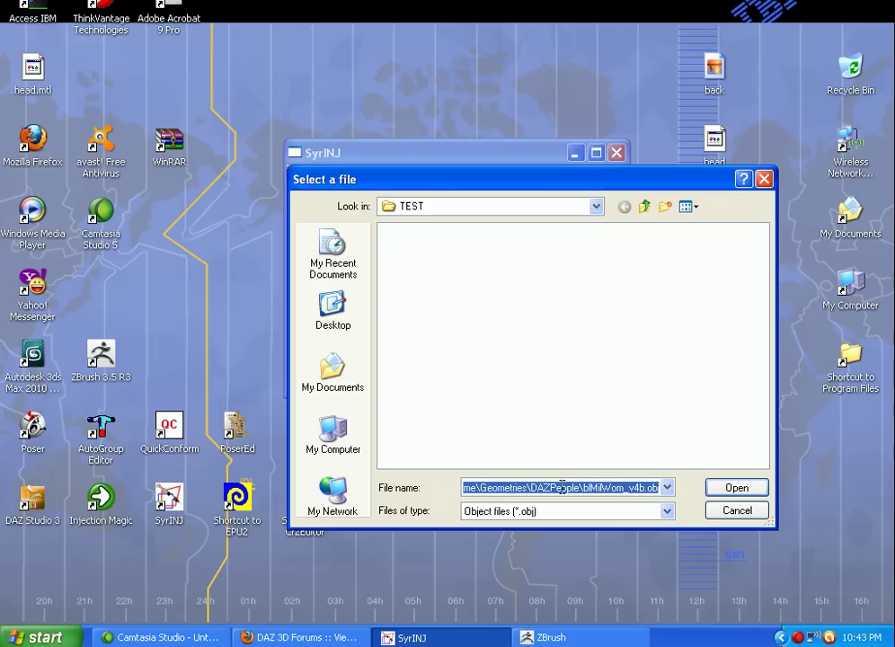
{"action": "left_click_drag", "start_coordinate": [562, 487], "coordinate": [663, 489]}
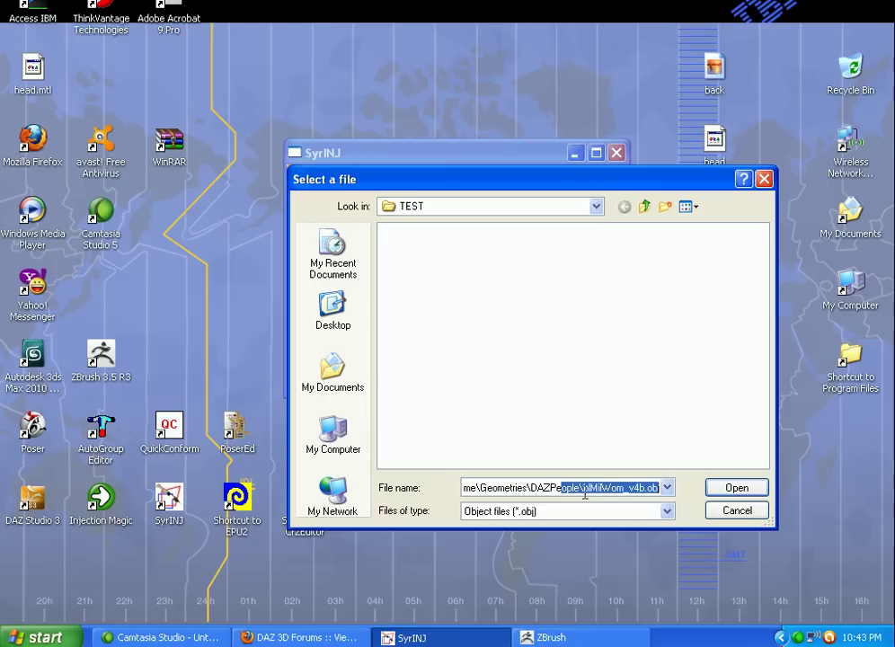
{"action": "left_click", "coordinate": [723, 494]}
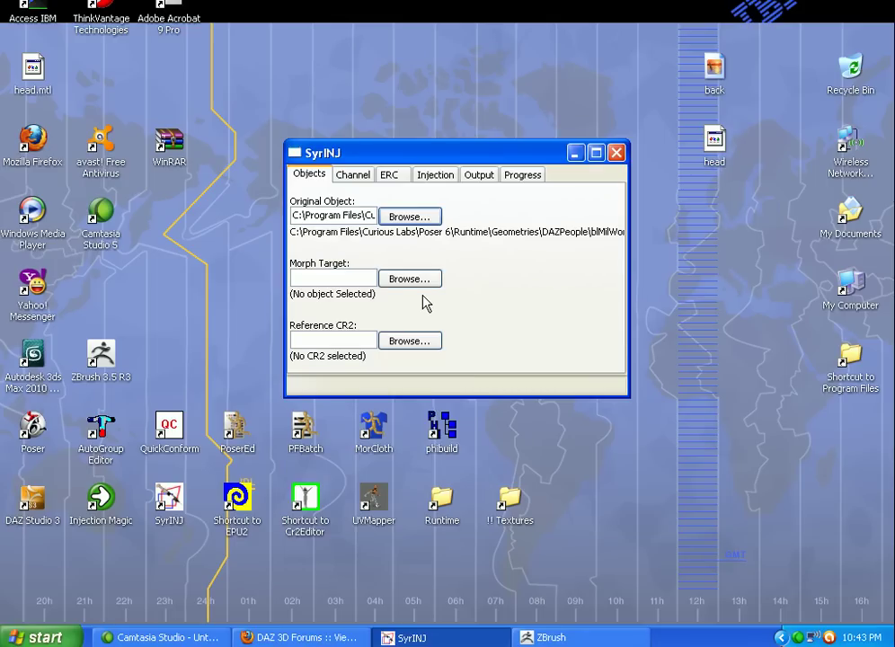
Step: Load Desktop head.OBJ as the Morph Target
{"action": "left_click", "coordinate": [406, 284]}
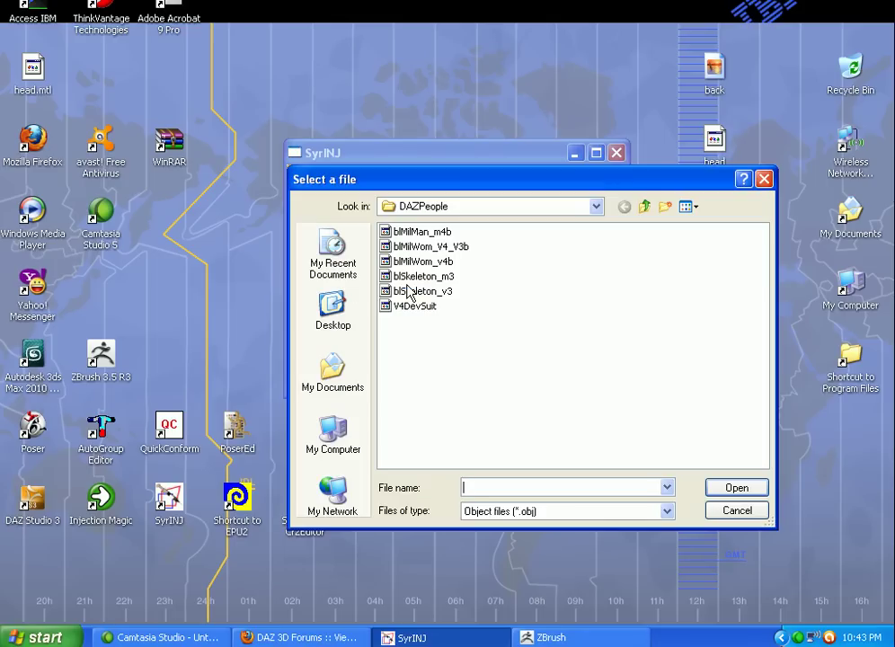
{"action": "left_click", "coordinate": [350, 311]}
{"action": "left_click", "coordinate": [401, 295]}
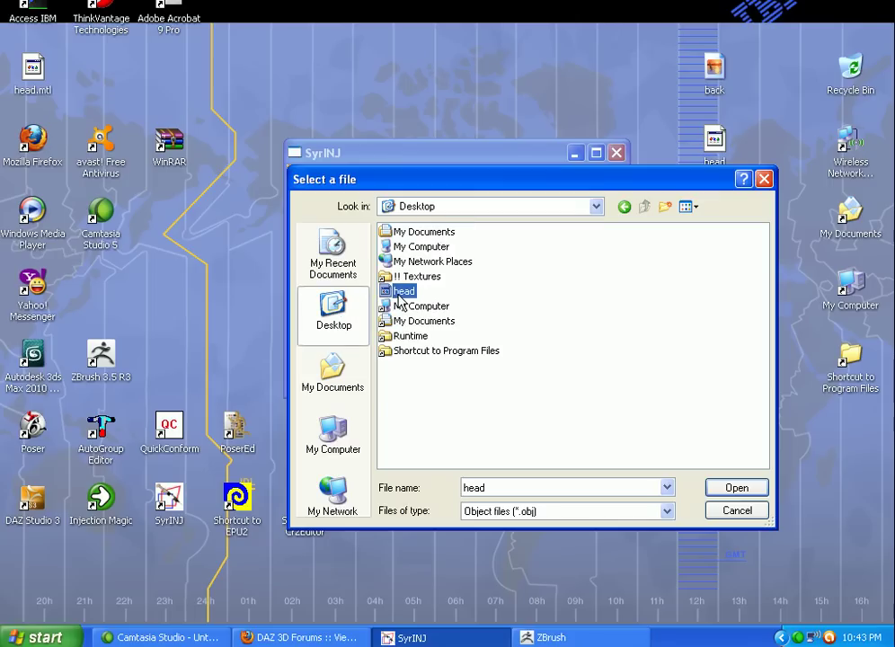
{"action": "left_click", "coordinate": [733, 487]}
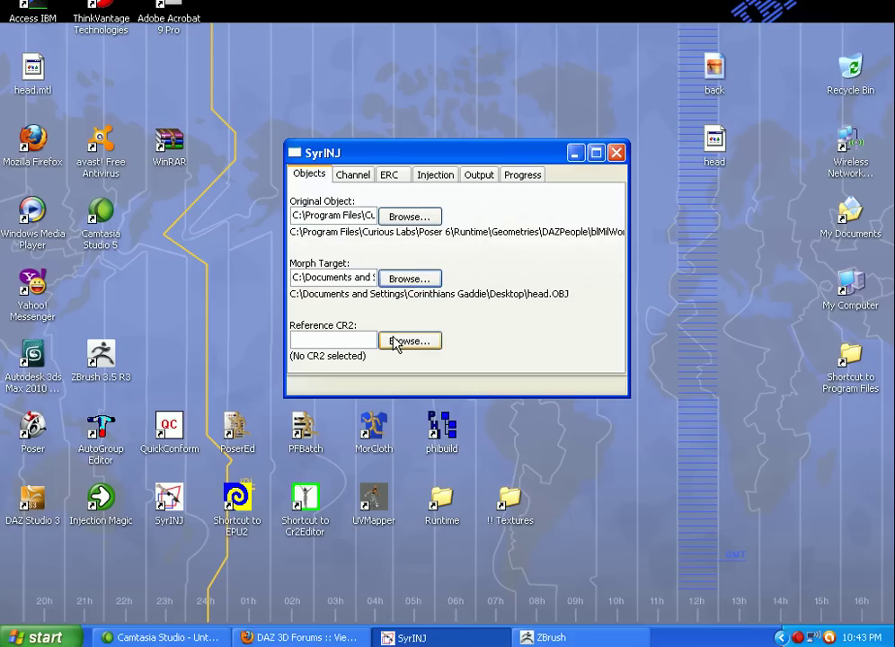
Step: Keep PBMDC_01 as the channel ID and enter StarFace as the dial name
{"action": "left_click", "coordinate": [354, 177]}
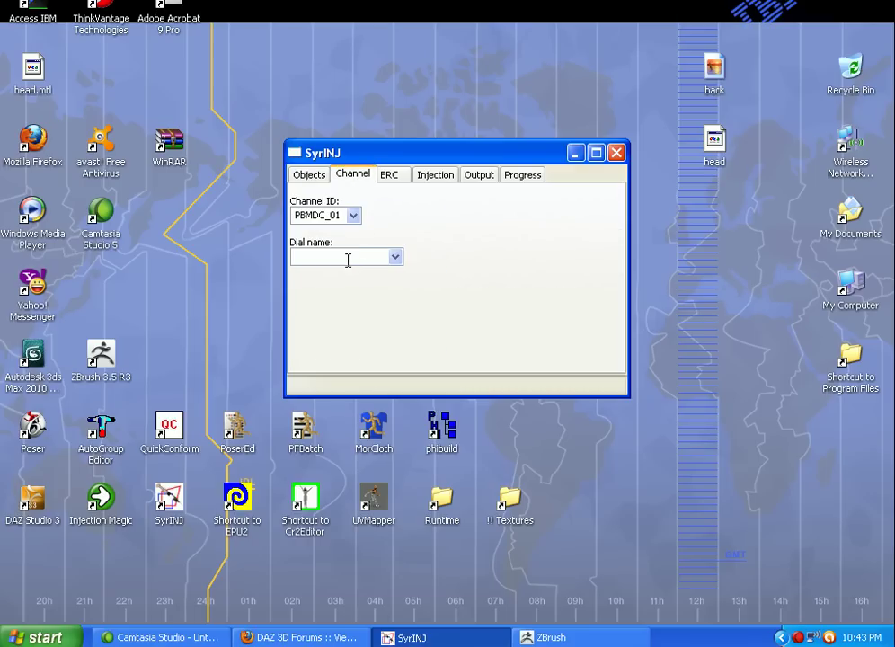
{"action": "left_click", "coordinate": [396, 258]}
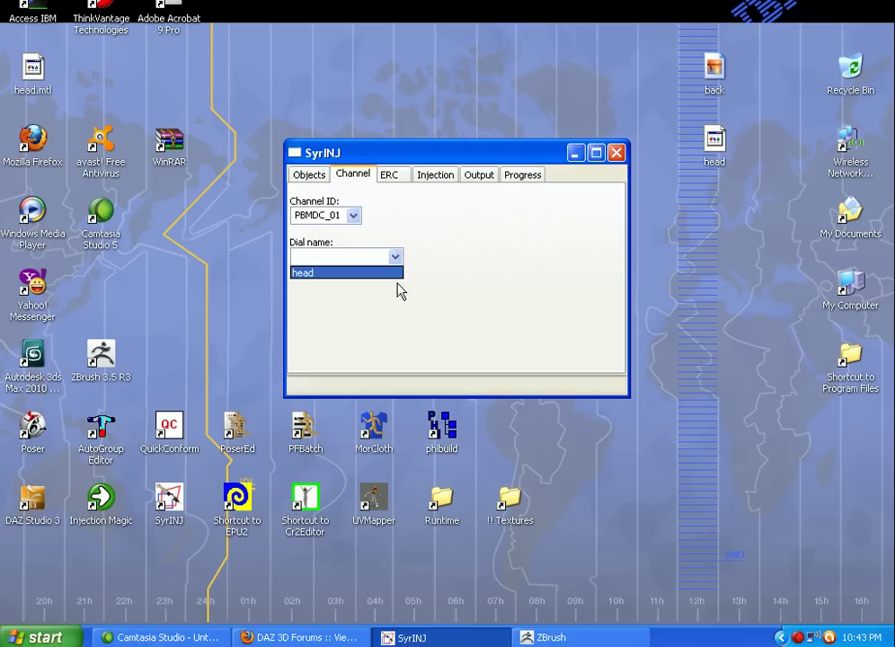
{"action": "left_click", "coordinate": [406, 237]}
{"action": "left_click", "coordinate": [354, 214]}
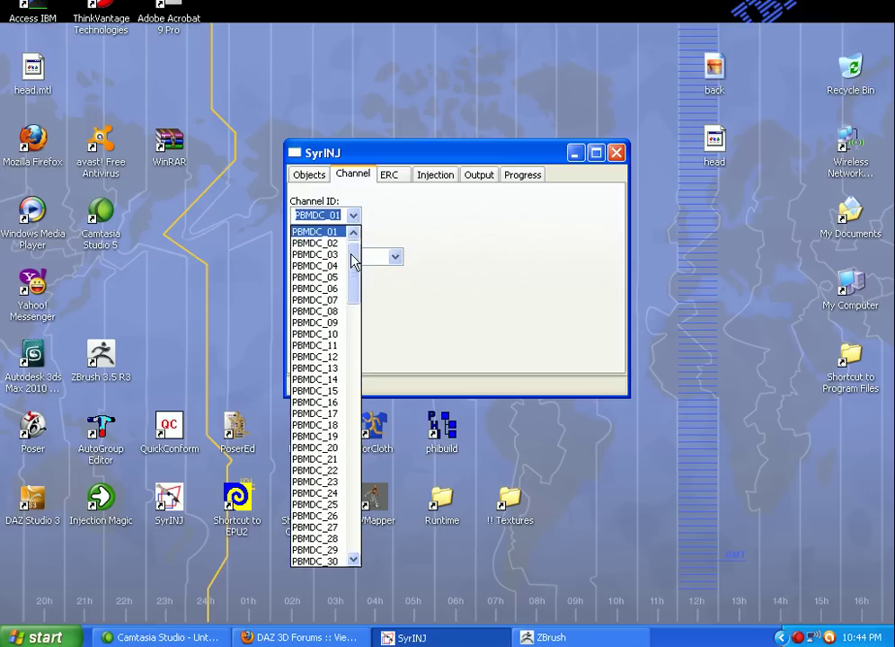
{"action": "left_click_drag", "start_coordinate": [353, 261], "coordinate": [362, 217]}
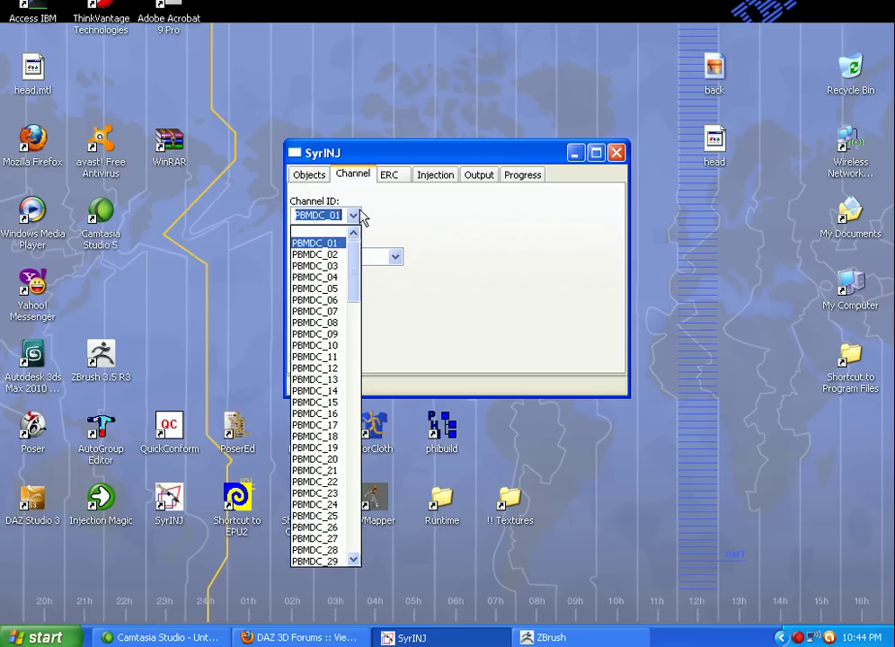
{"action": "left_click", "coordinate": [314, 177]}
{"action": "left_click", "coordinate": [314, 176]}
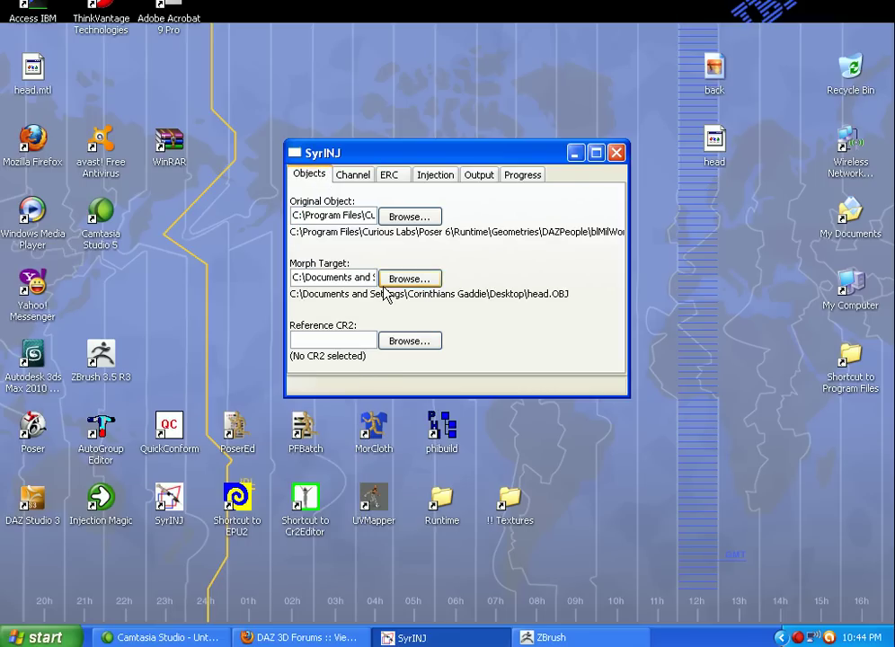
{"action": "left_click", "coordinate": [351, 177]}
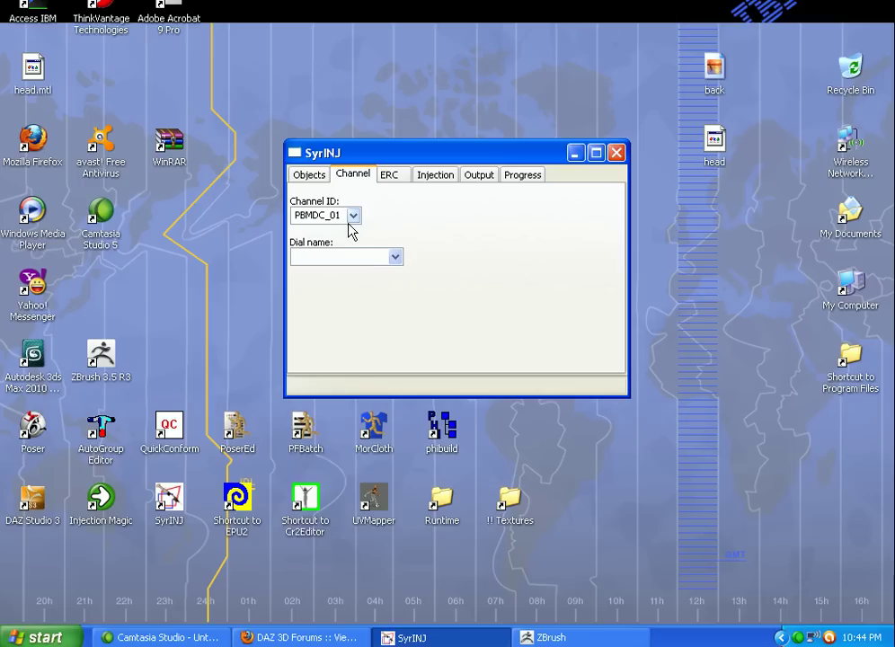
{"action": "left_click", "coordinate": [353, 216]}
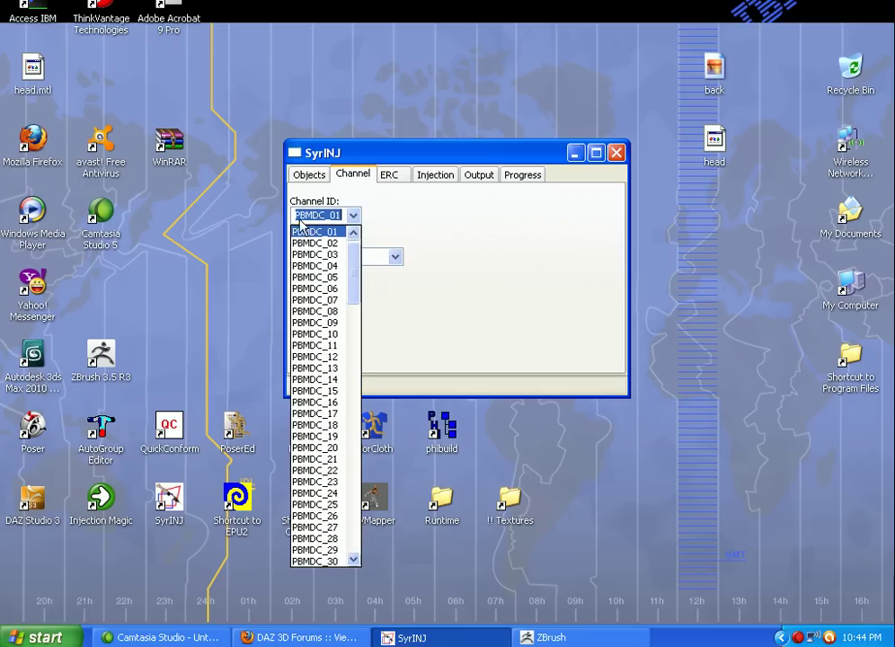
{"action": "left_click", "coordinate": [323, 216]}
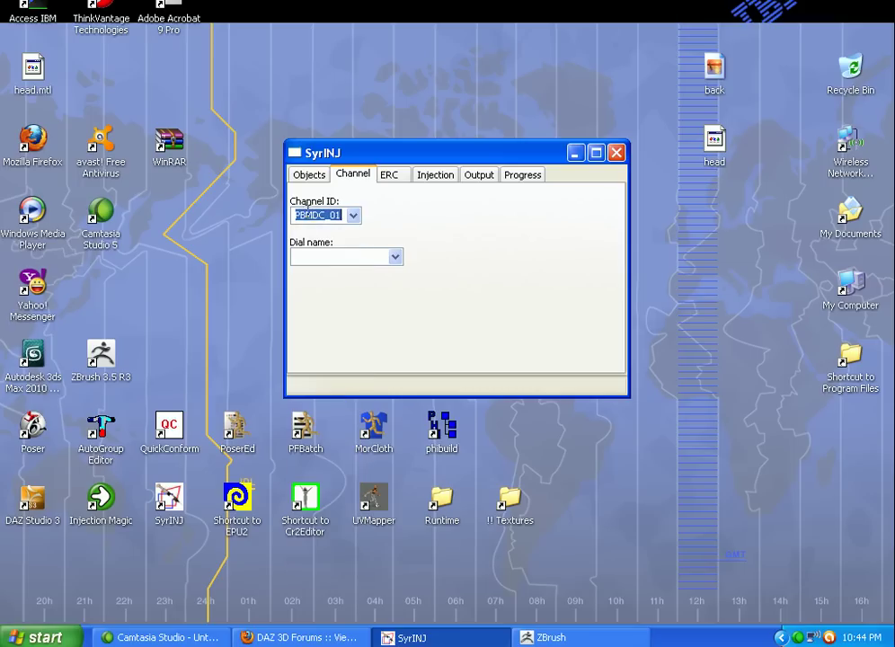
{"action": "left_click", "coordinate": [378, 255]}
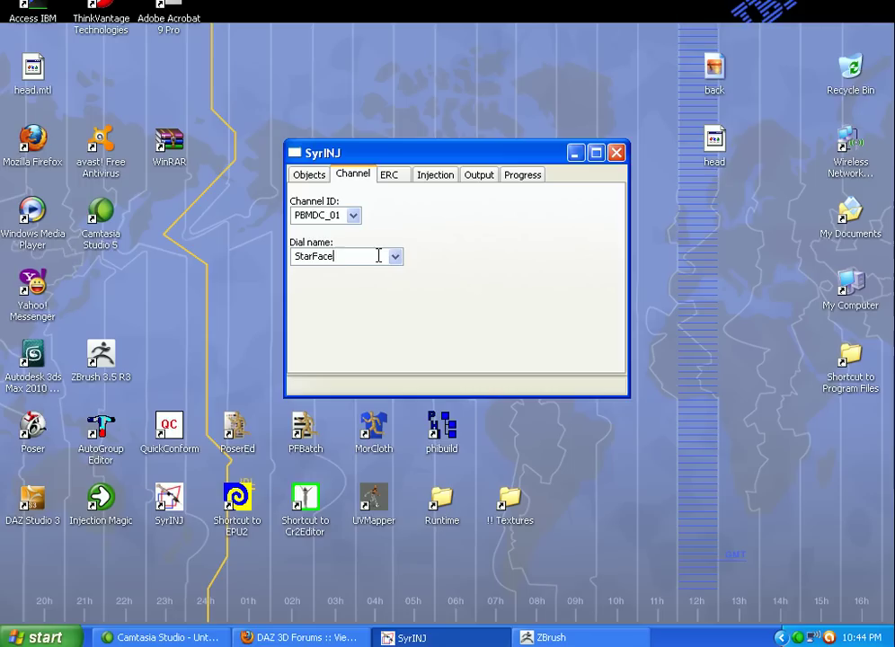
{"action": "left_click", "coordinate": [403, 175]}
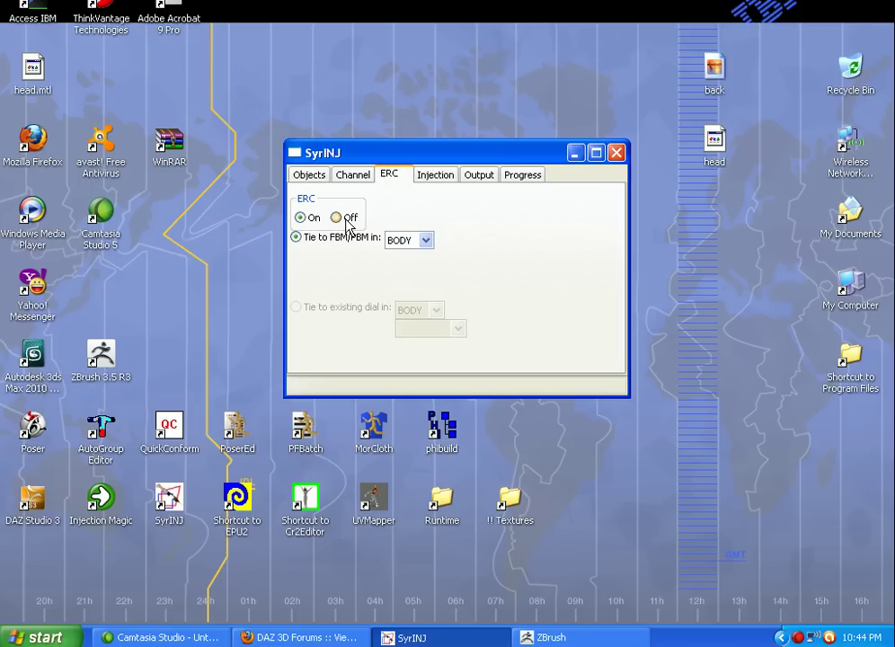
Step: Tie the morph's ERC to the head body part instead of BODY
{"action": "left_click", "coordinate": [426, 239]}
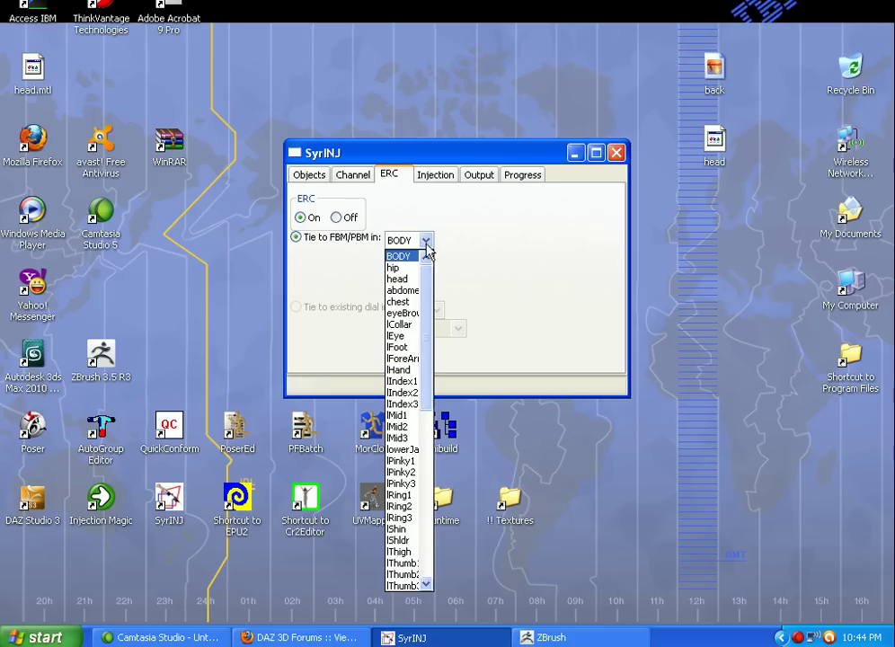
{"action": "left_click", "coordinate": [398, 278]}
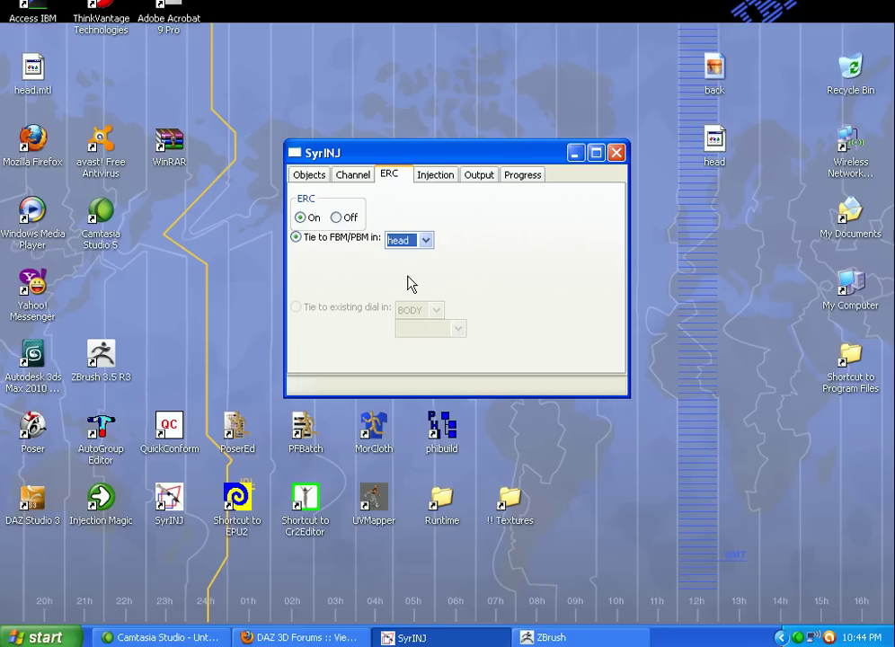
{"action": "left_click", "coordinate": [437, 178]}
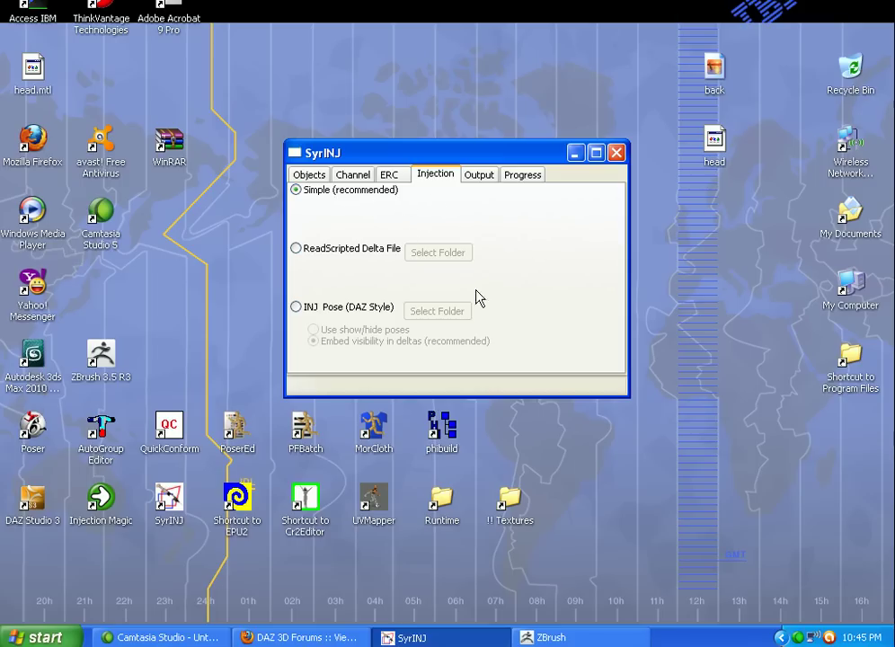
Step: Keep Simple (recommended) injection and show the Output options with 'Also save a REM pose' on
{"action": "left_click", "coordinate": [481, 176]}
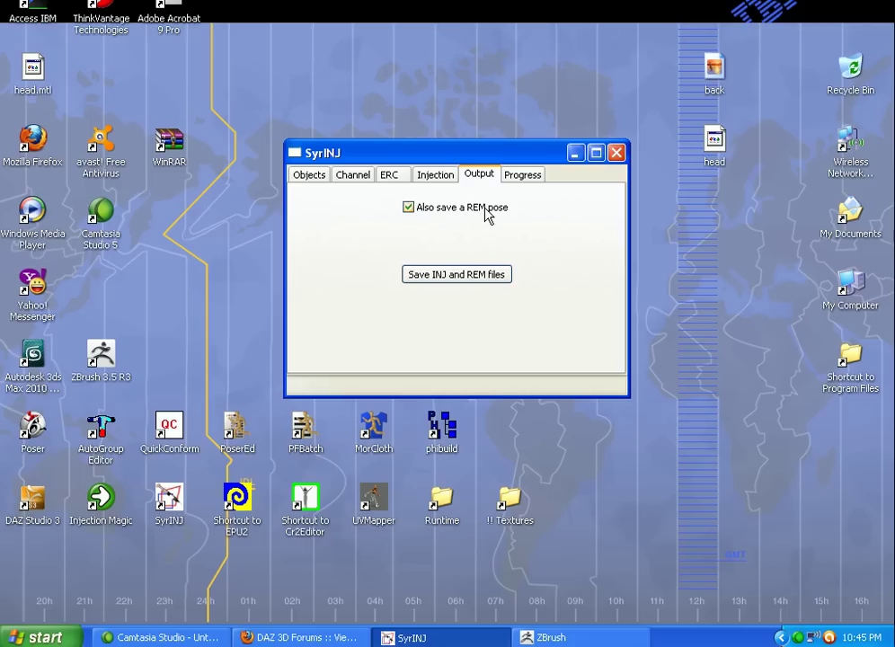
Step: Move and enlarge the SyrINJ window to read the full Progress summary, then return to Output
{"action": "left_click", "coordinate": [525, 177]}
{"action": "left_click_drag", "start_coordinate": [521, 159], "coordinate": [448, 136]}
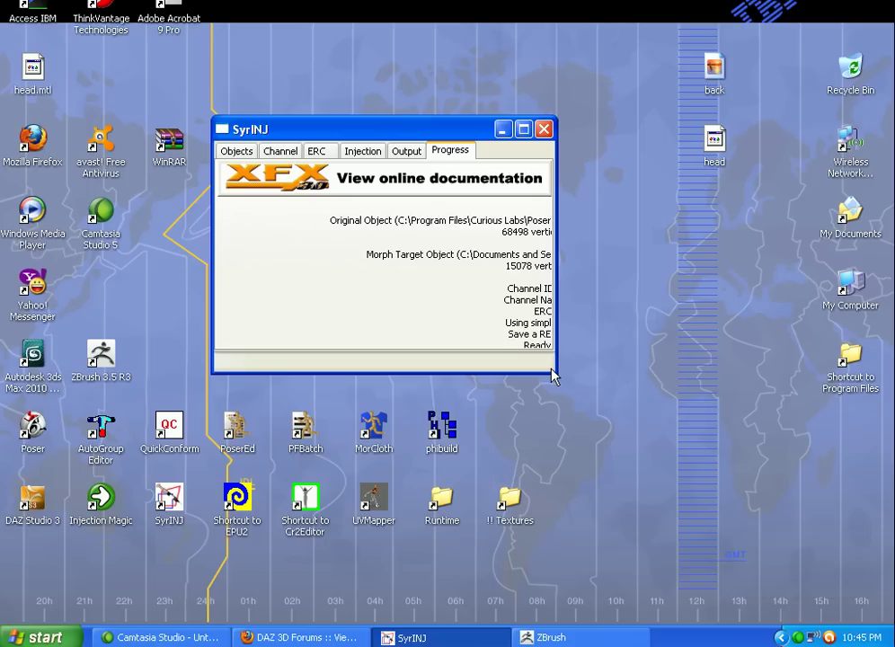
{"action": "left_click_drag", "start_coordinate": [552, 375], "coordinate": [825, 479]}
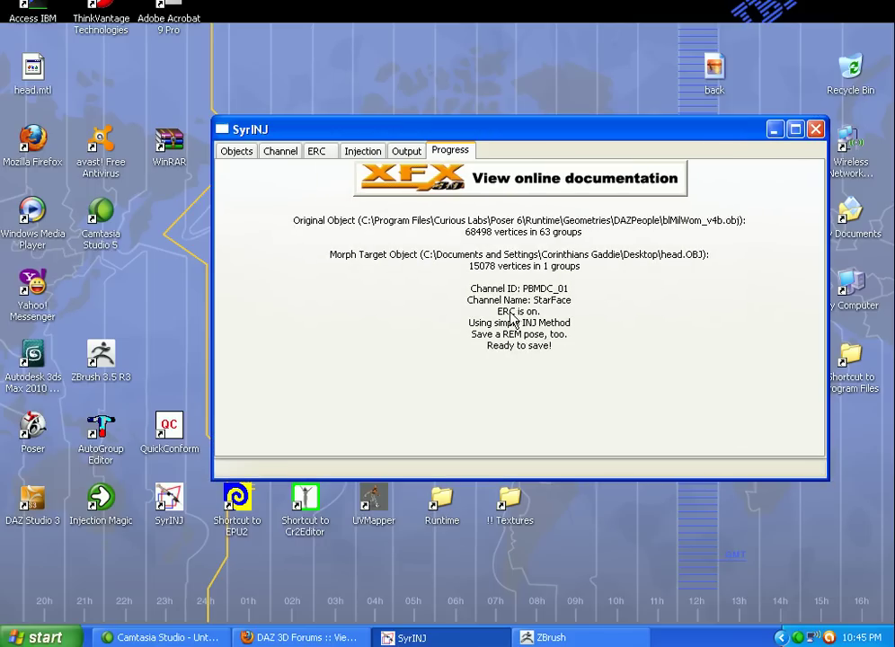
{"action": "left_click", "coordinate": [403, 151]}
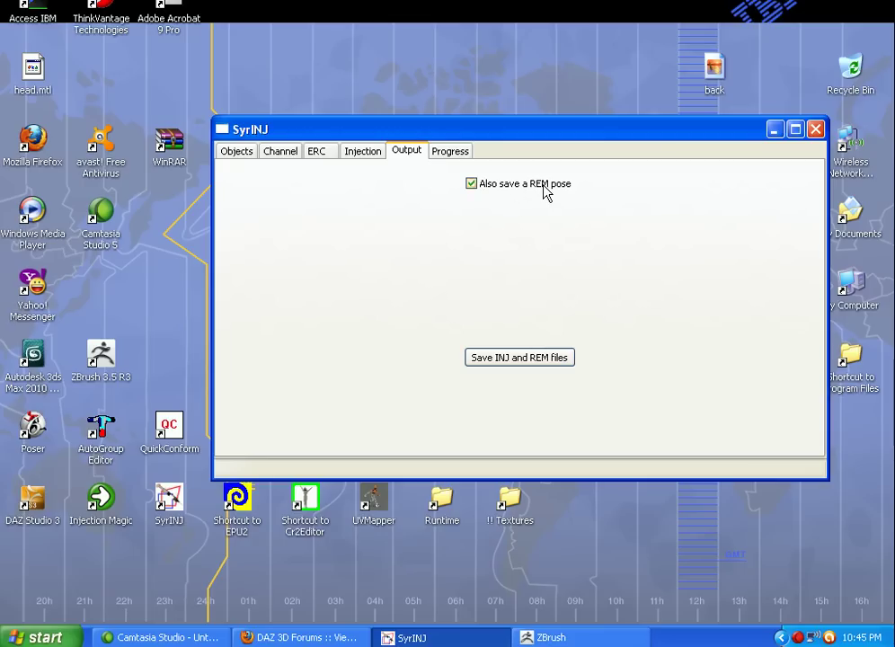
Step: Save the pose as StarFaceINJ in Runtime > libraries > Pose > the personal collection's TEST folder
{"action": "left_click", "coordinate": [524, 363]}
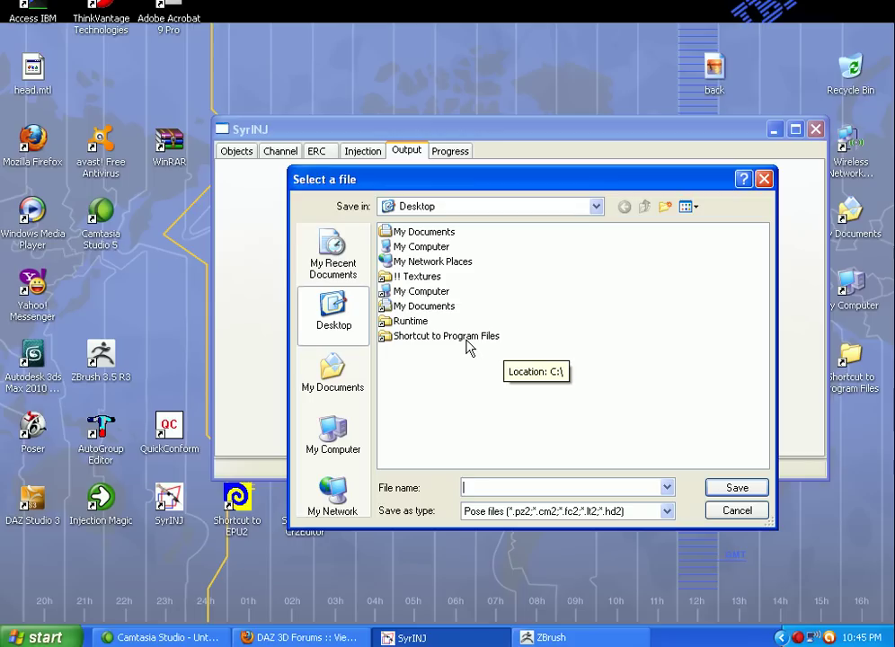
{"action": "double_click", "coordinate": [420, 321]}
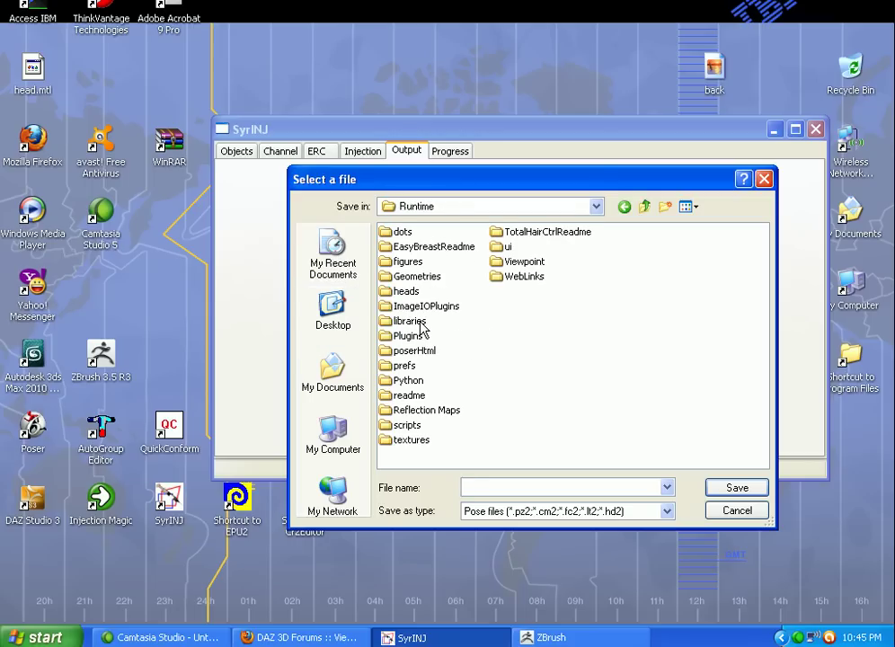
{"action": "double_click", "coordinate": [409, 321]}
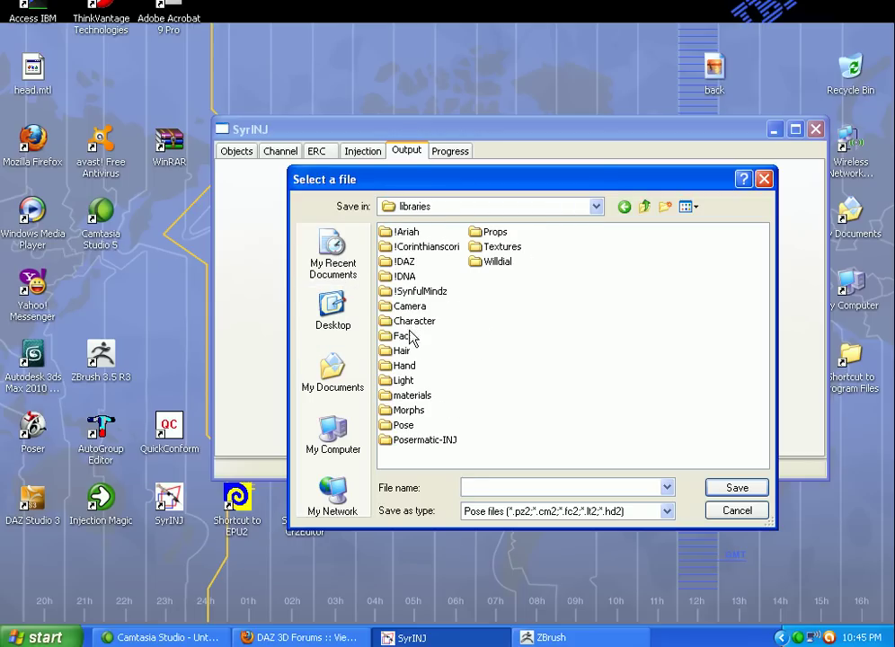
{"action": "double_click", "coordinate": [400, 424]}
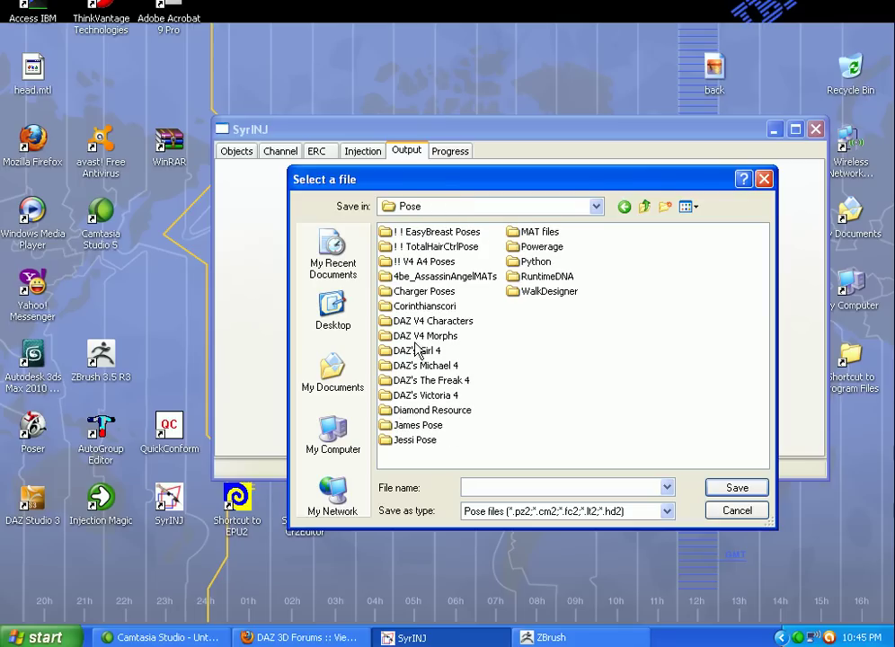
{"action": "double_click", "coordinate": [421, 304]}
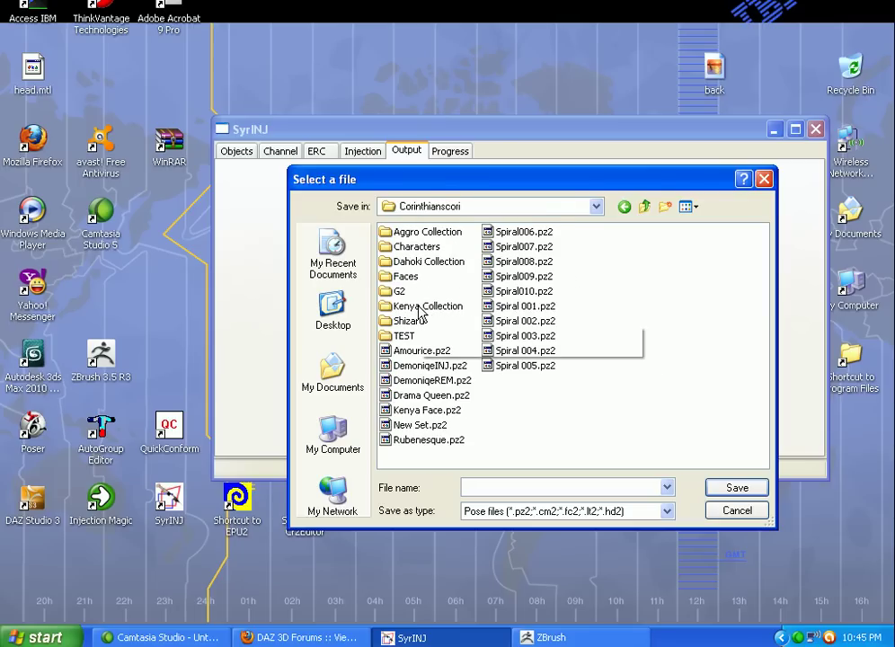
{"action": "double_click", "coordinate": [404, 335]}
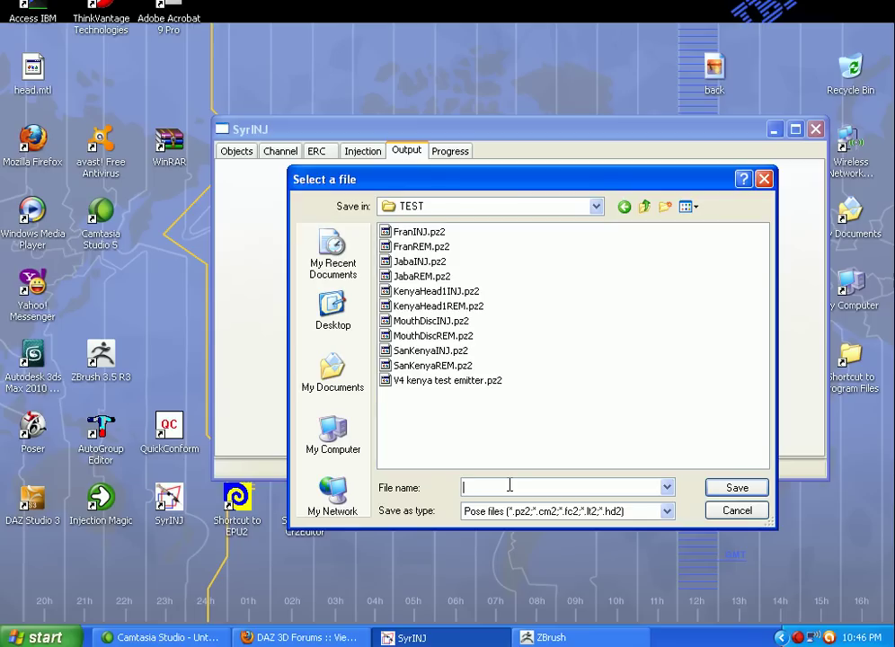
{"action": "type", "text": "StarFace"}
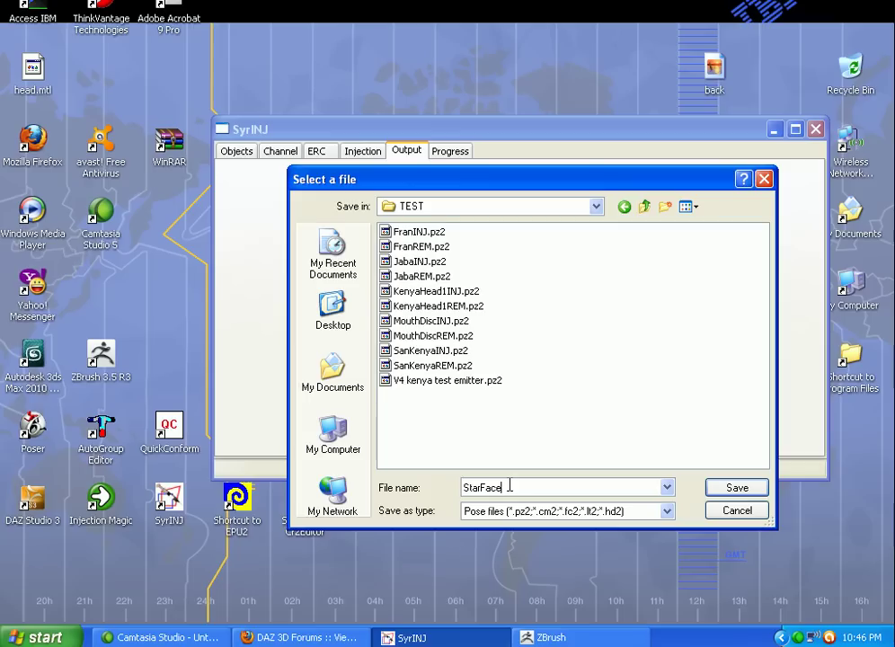
{"action": "type", "text": "INJ"}
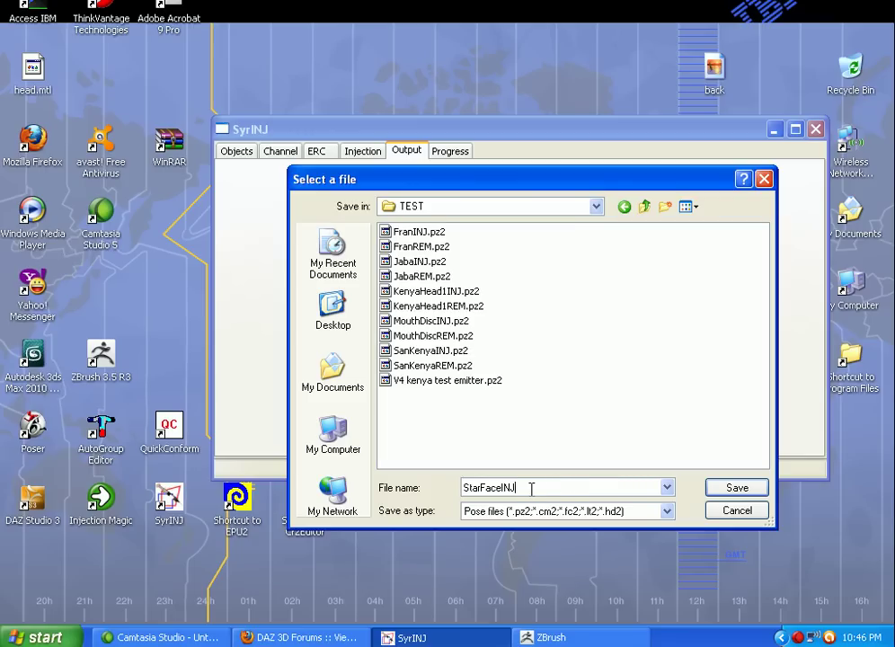
Step: Write the StarFace INJ and REM pose files, generating 11240 deltas at 6 precision
{"action": "left_click", "coordinate": [720, 492]}
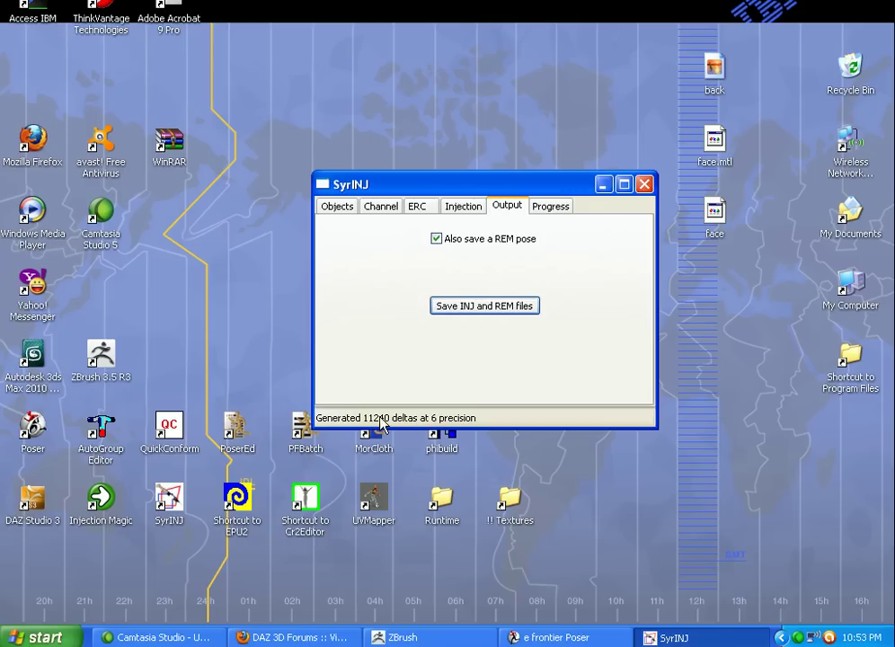
Step: In Poser, browse the Poses library to the TEST folder and select StarFaceINJ
{"action": "left_click", "coordinate": [525, 638]}
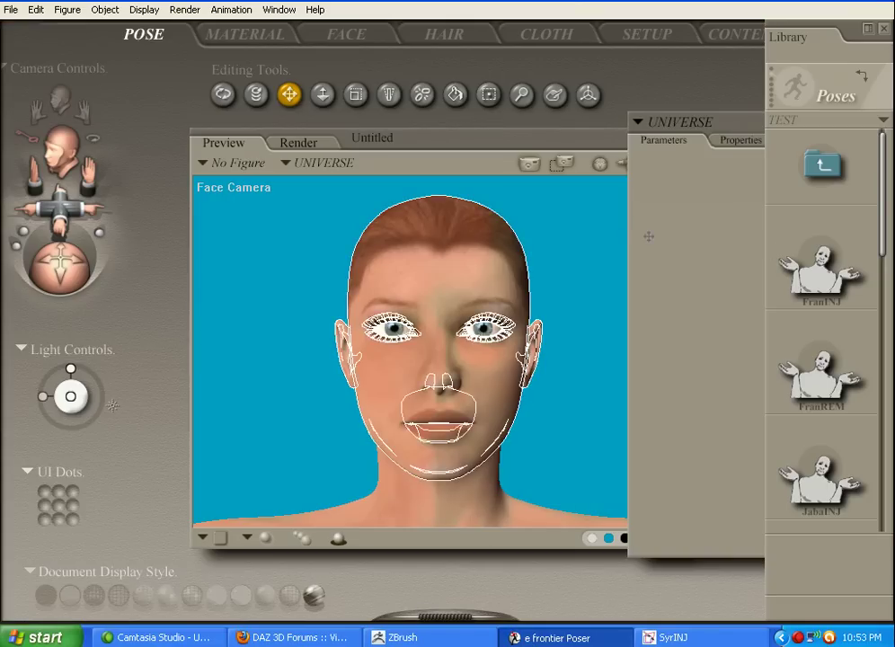
{"action": "left_click", "coordinate": [812, 171]}
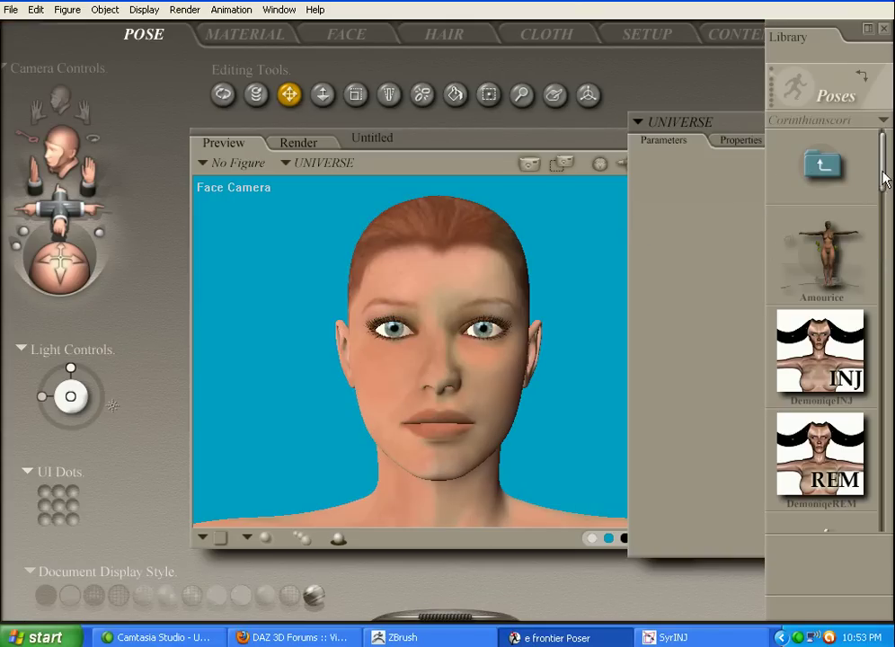
{"action": "left_click_drag", "start_coordinate": [880, 176], "coordinate": [881, 521]}
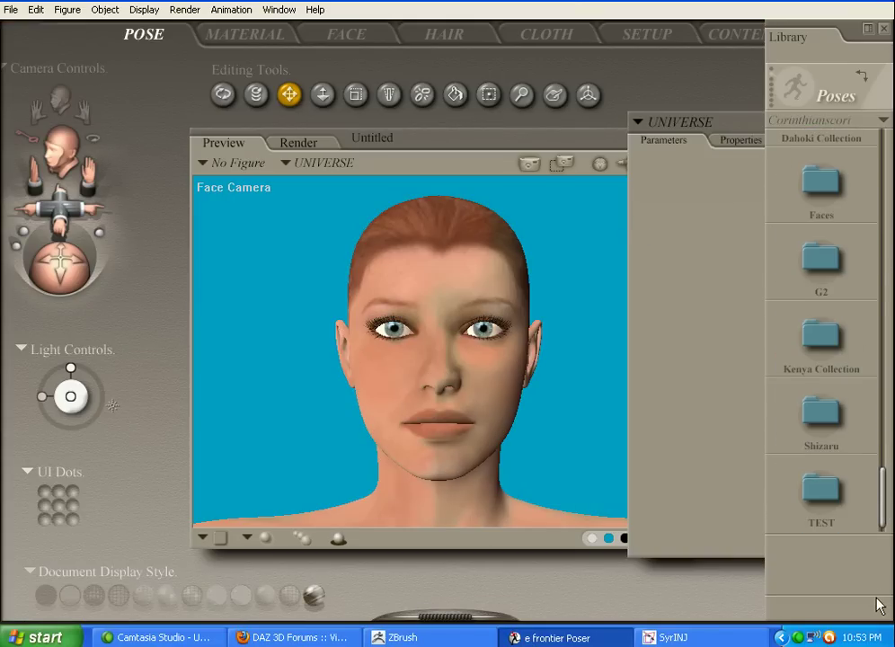
{"action": "left_click", "coordinate": [823, 488]}
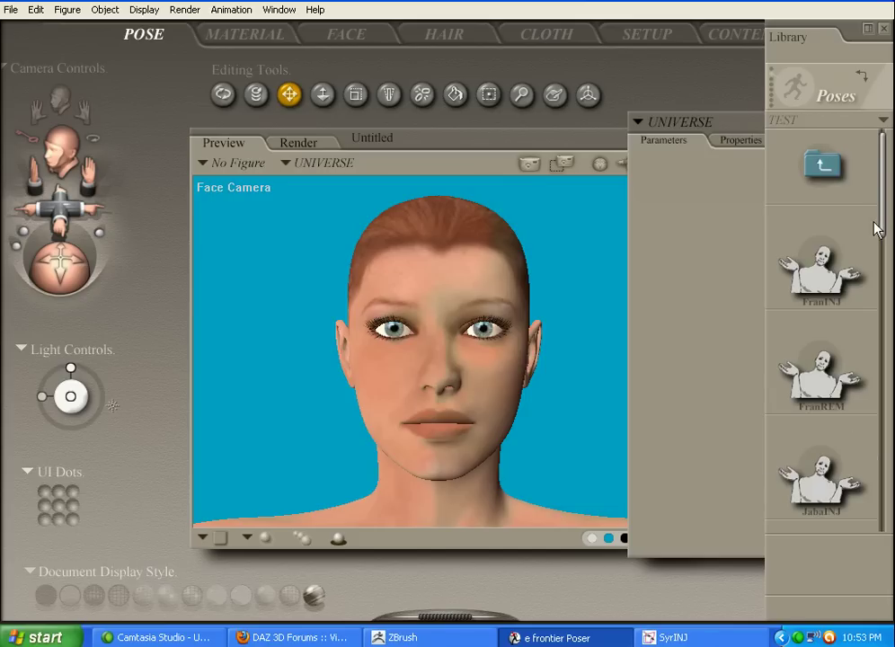
{"action": "left_click_drag", "start_coordinate": [883, 223], "coordinate": [881, 529]}
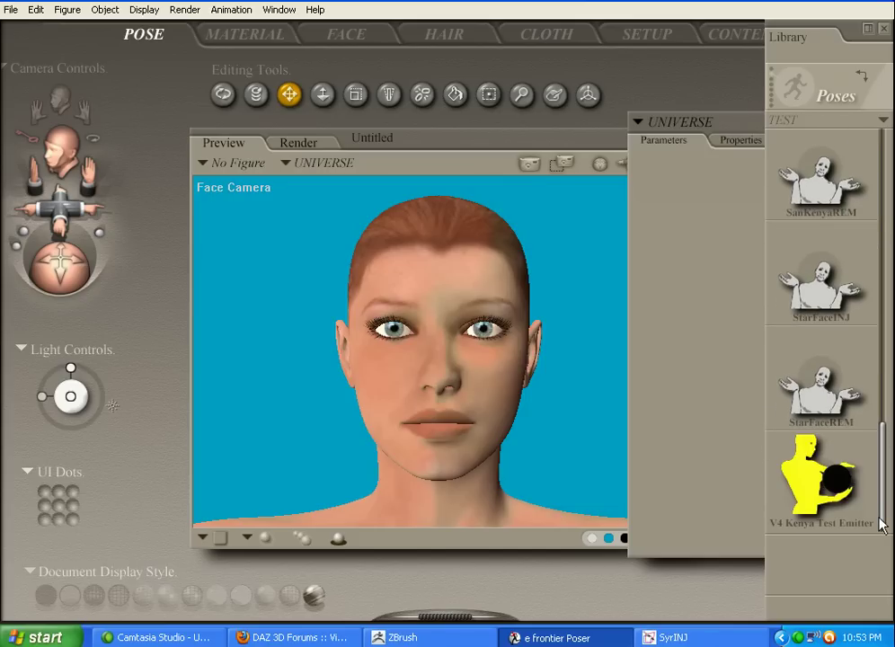
{"action": "left_click", "coordinate": [808, 300]}
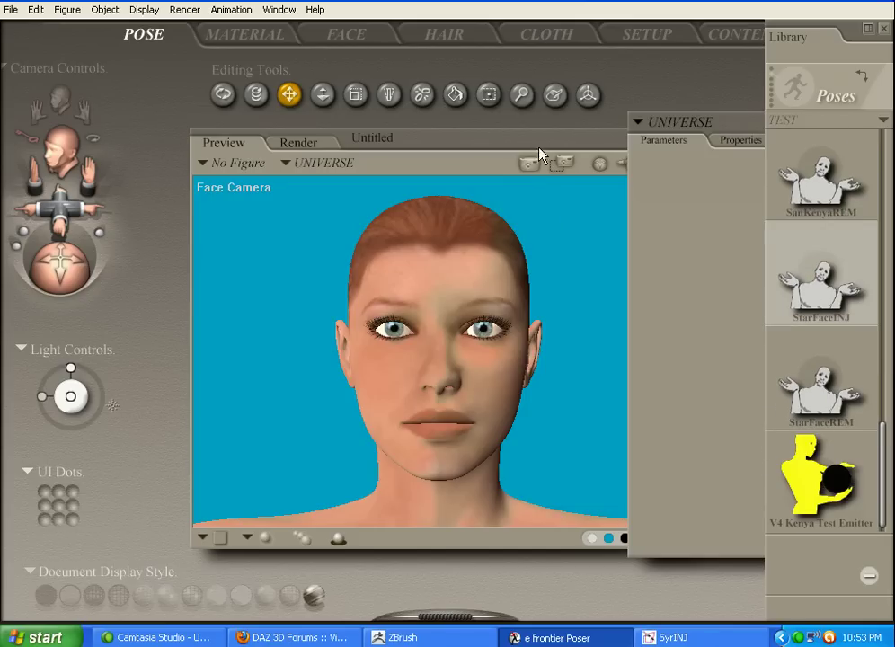
Step: Make Victoria4's head the current body part and apply the StarFaceINJ pose
{"action": "left_click_drag", "start_coordinate": [536, 144], "coordinate": [214, 145]}
{"action": "left_click", "coordinate": [275, 224]}
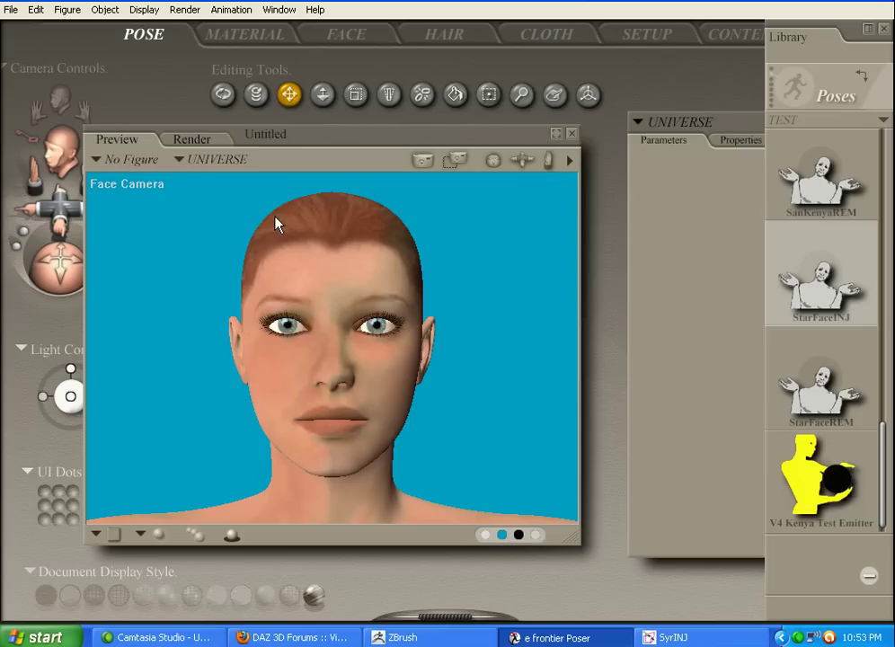
{"action": "left_click", "coordinate": [194, 160]}
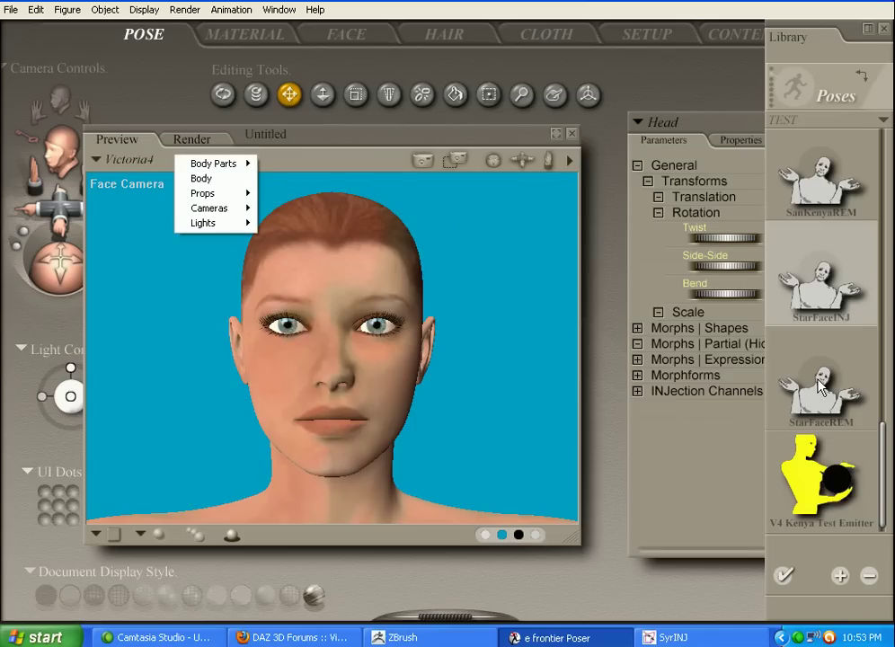
{"action": "left_click", "coordinate": [199, 164]}
{"action": "left_click", "coordinate": [819, 381]}
{"action": "left_click", "coordinate": [832, 301]}
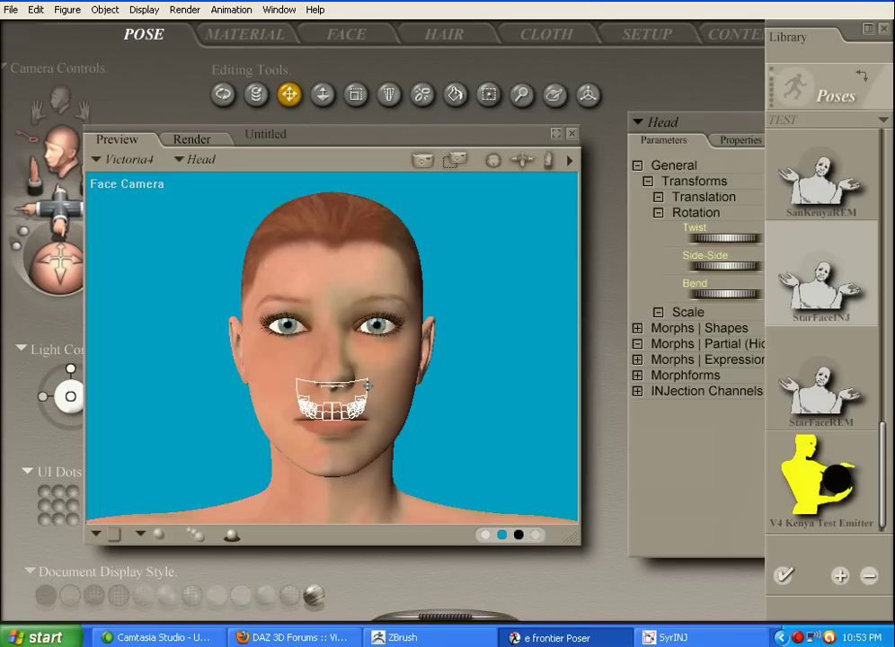
Step: Set the StarFace dial under INJection Channels > DAZ on Victoria4's head to 1
{"action": "left_click", "coordinate": [637, 391]}
{"action": "left_click", "coordinate": [647, 407]}
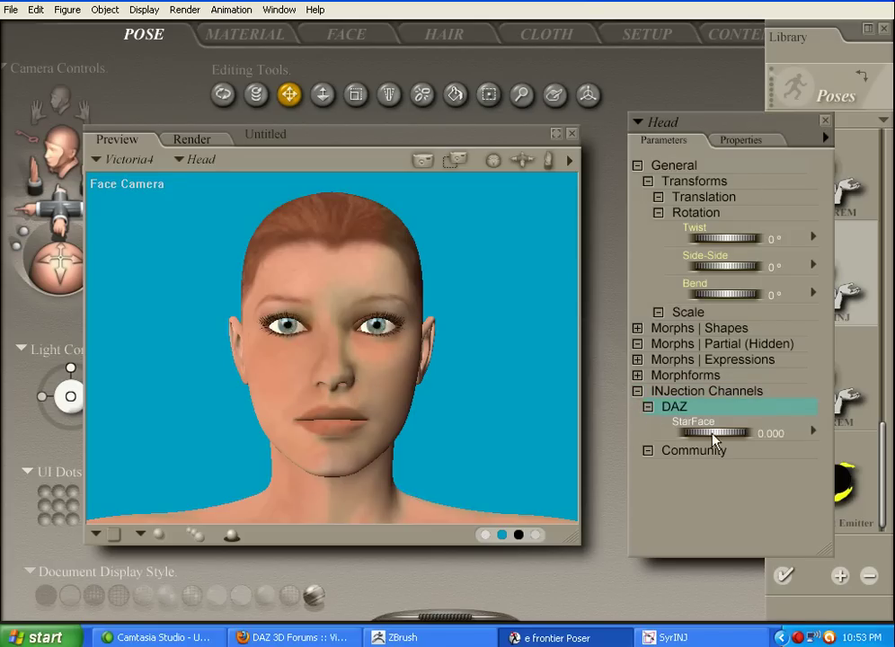
{"action": "left_click", "coordinate": [768, 435]}
{"action": "type", "text": "1"}
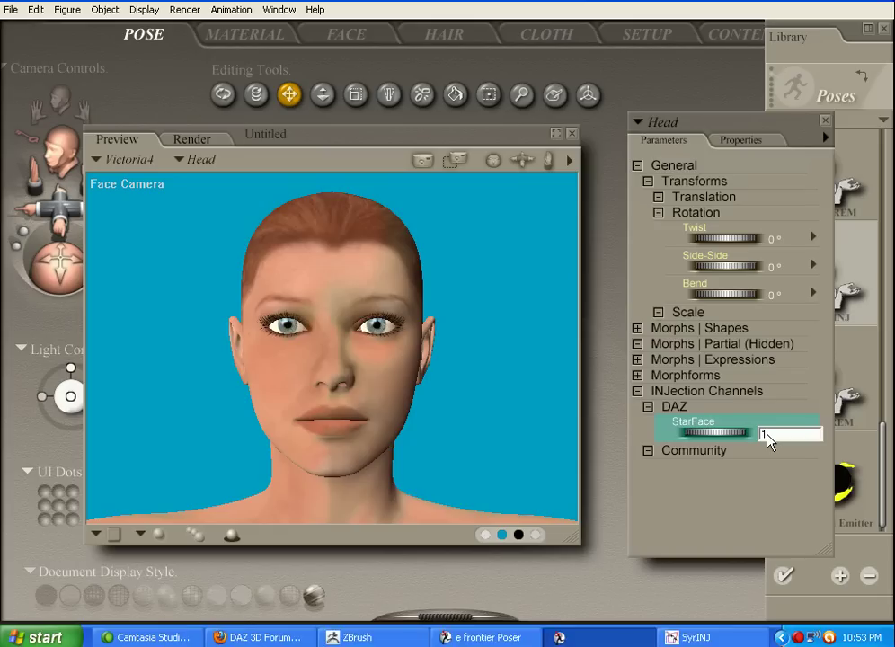
{"action": "key", "text": "Return"}
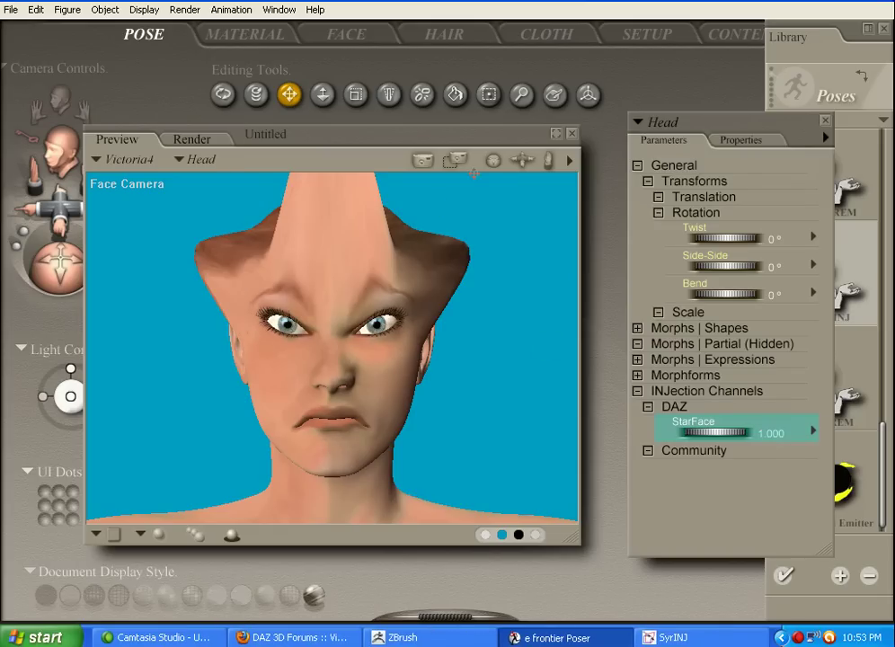
Step: View the spiked sculpt in profile, then apply StarFaceREM to remove the morph
{"action": "left_click_drag", "start_coordinate": [497, 168], "coordinate": [469, 169]}
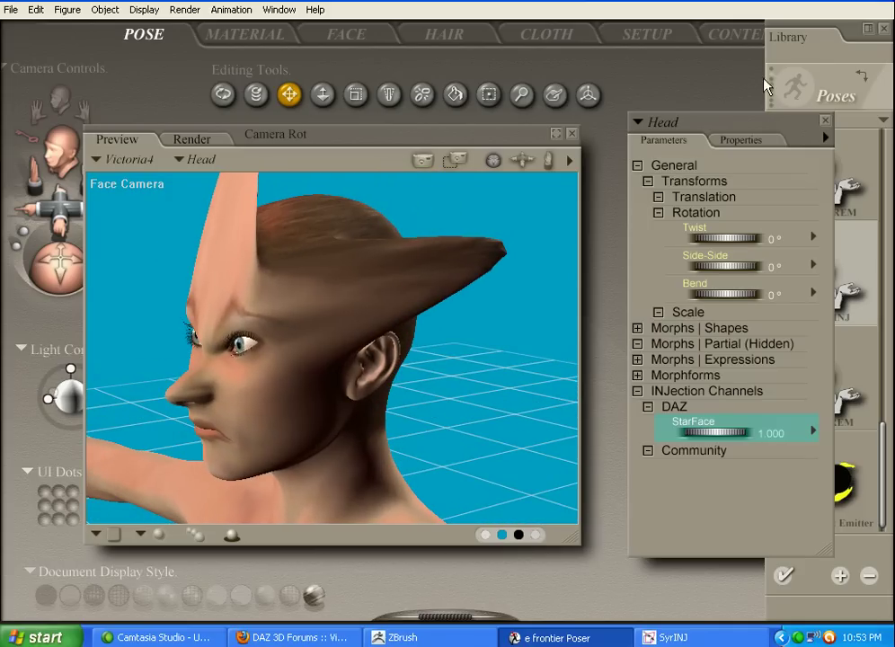
{"action": "left_click", "coordinate": [832, 350]}
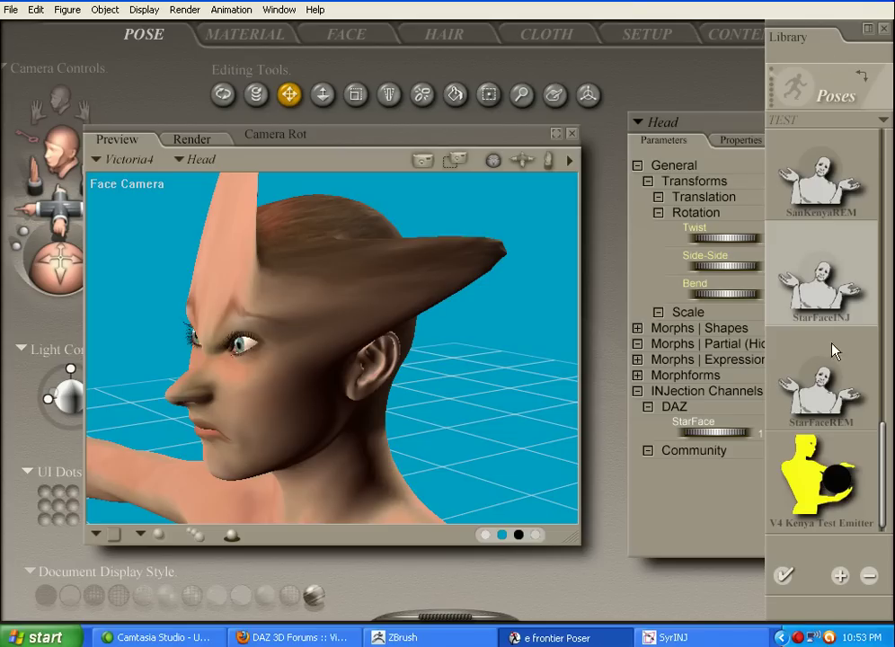
{"action": "double_click", "coordinate": [796, 405]}
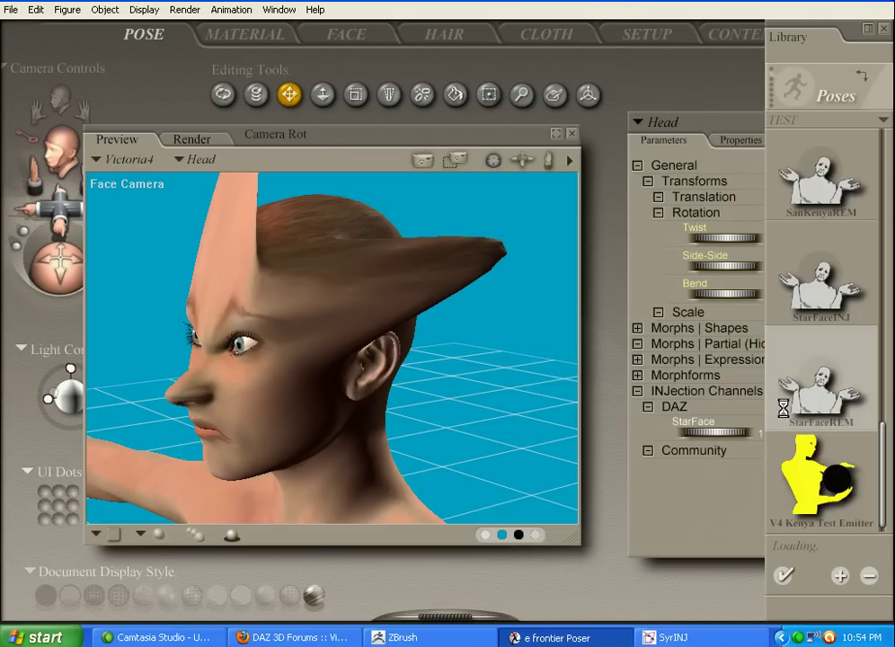